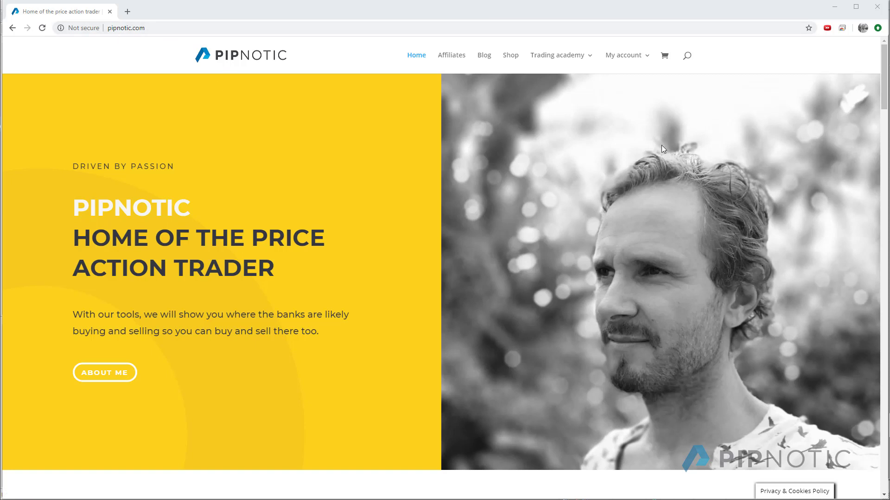
- Go to the My account page from the pipnotic.com navigation bar
{"action": "left_click", "coordinate": [622, 57]}
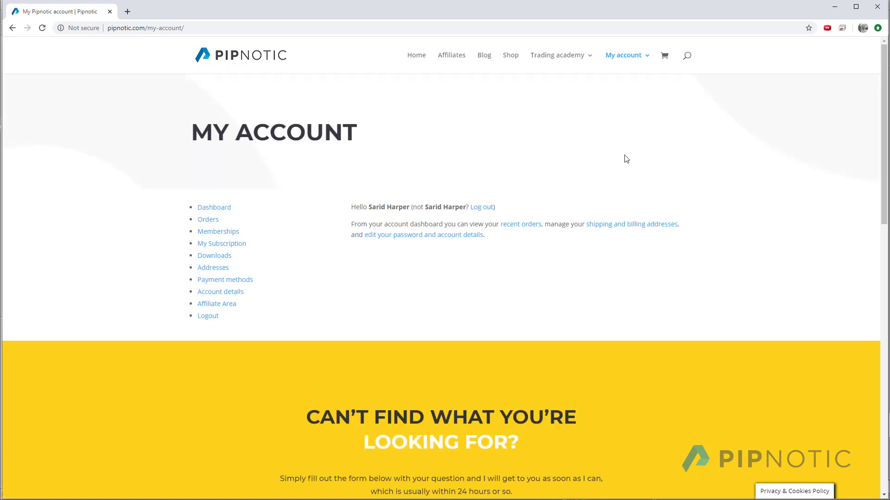
- Open the Downloads list in the Pipnotic account menu
{"action": "left_click", "coordinate": [217, 257]}
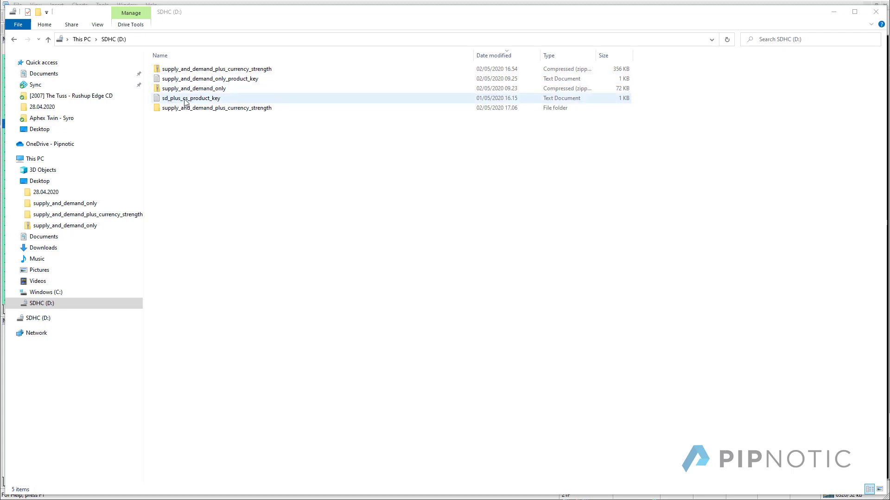
- Skip re-extracting the zip and open the supply_and_demand_plus_currency_strength folder
{"action": "left_click", "coordinate": [180, 69]}
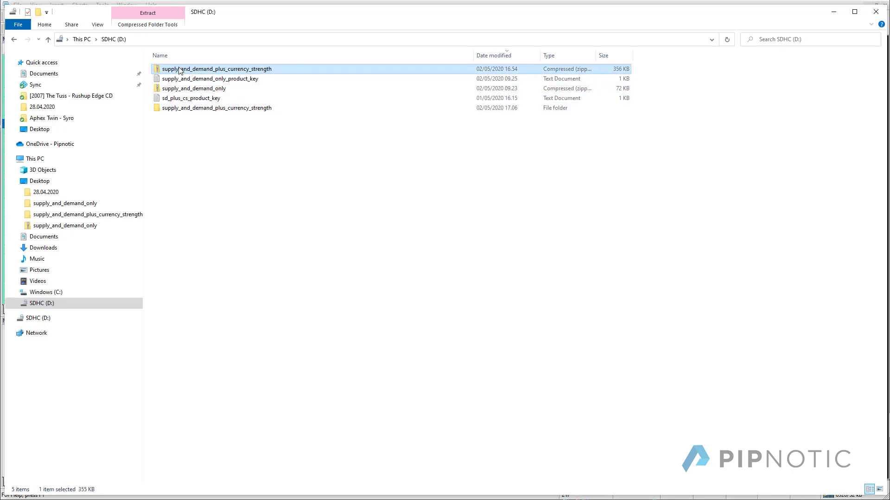
{"action": "right_click", "coordinate": [180, 71]}
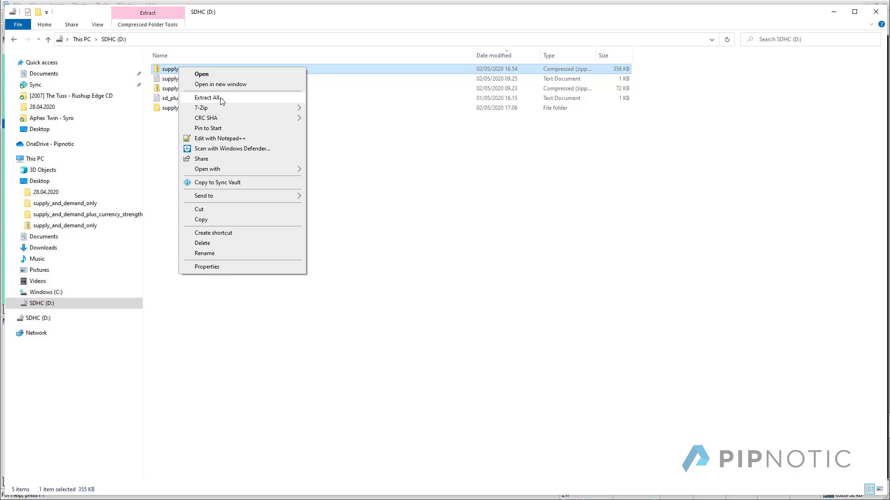
{"action": "left_click", "coordinate": [207, 97]}
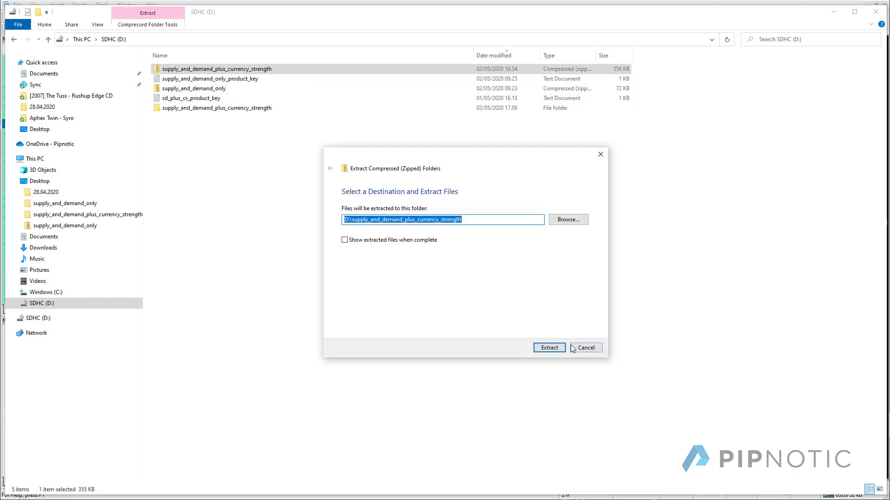
{"action": "left_click", "coordinate": [585, 348]}
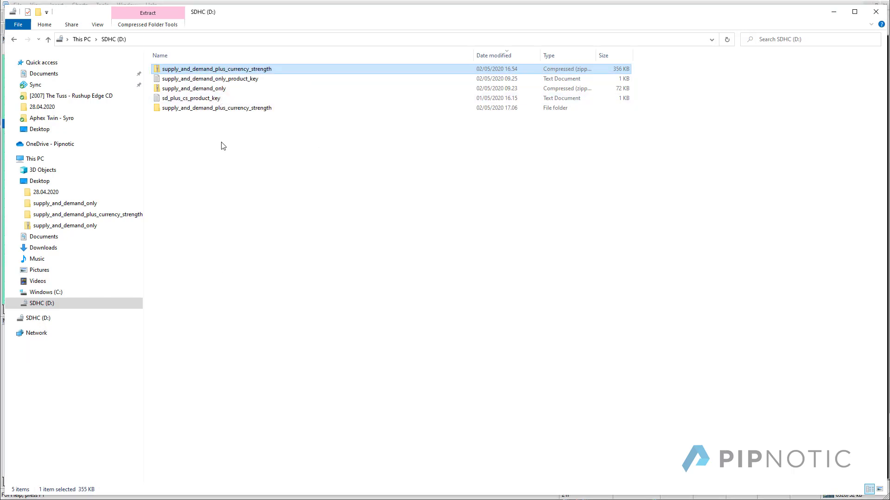
{"action": "left_click", "coordinate": [187, 111]}
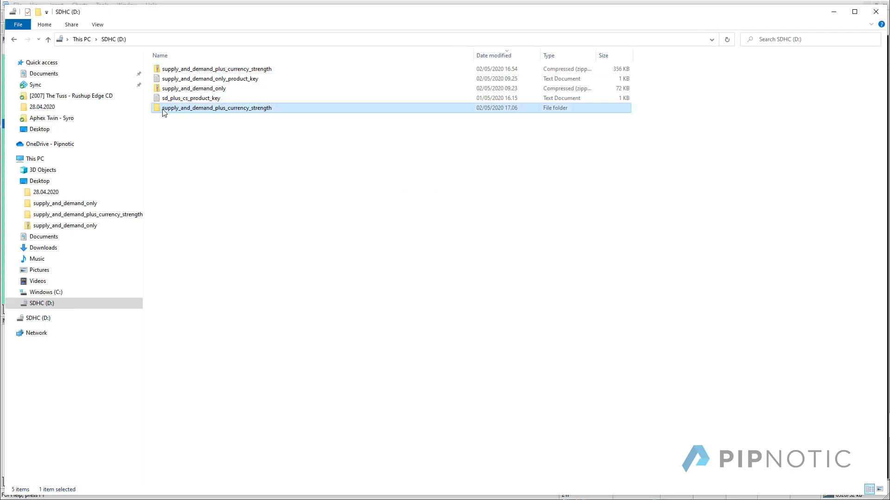
{"action": "double_click", "coordinate": [163, 111]}
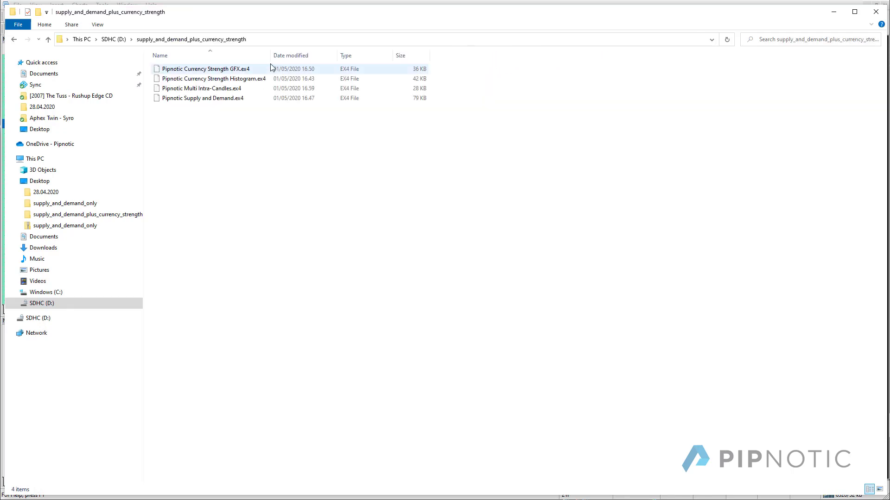
- Copy the four Pipnotic .ex4 indicator files in the folder
{"action": "left_click_drag", "start_coordinate": [309, 66], "coordinate": [382, 65]}
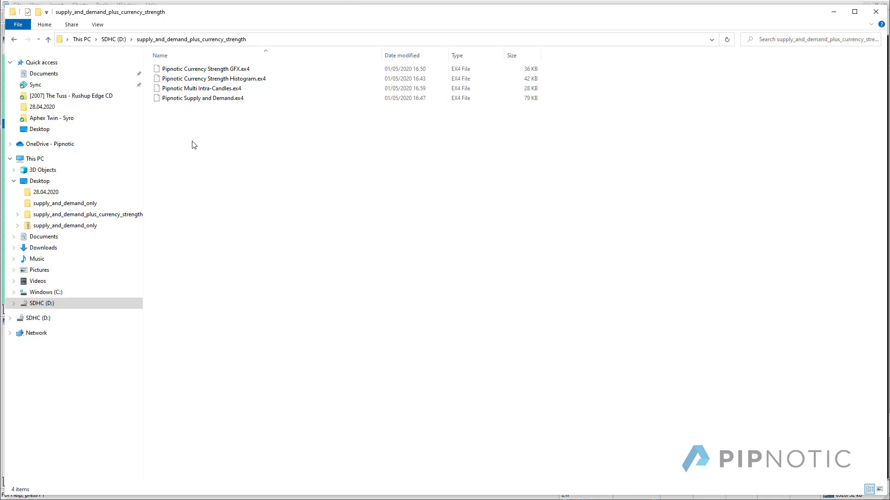
{"action": "left_click_drag", "start_coordinate": [259, 140], "coordinate": [150, 63]}
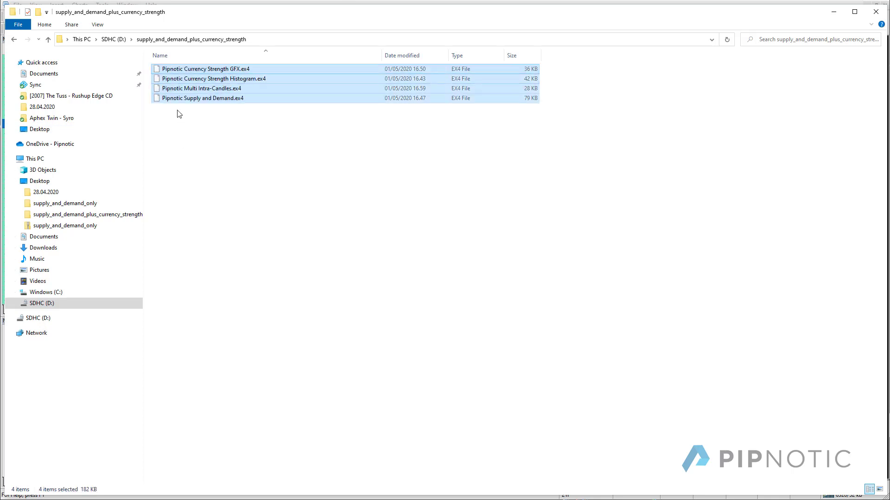
{"action": "right_click", "coordinate": [177, 91]}
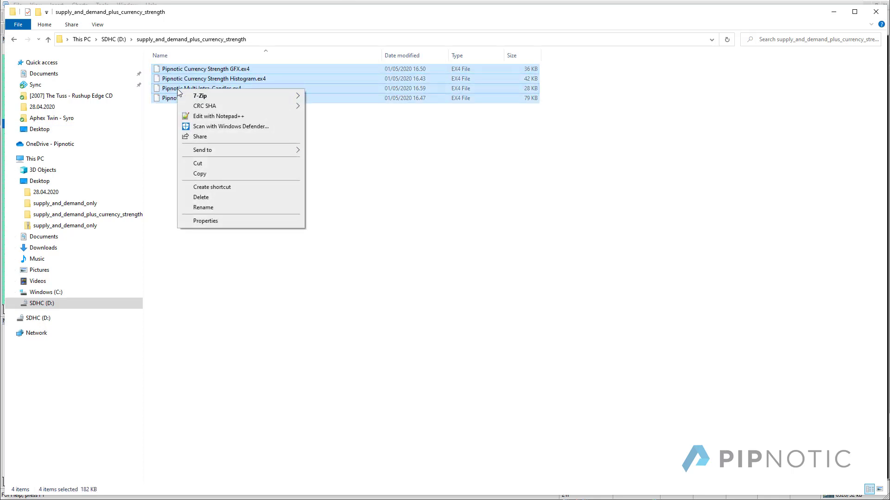
{"action": "left_click", "coordinate": [207, 175]}
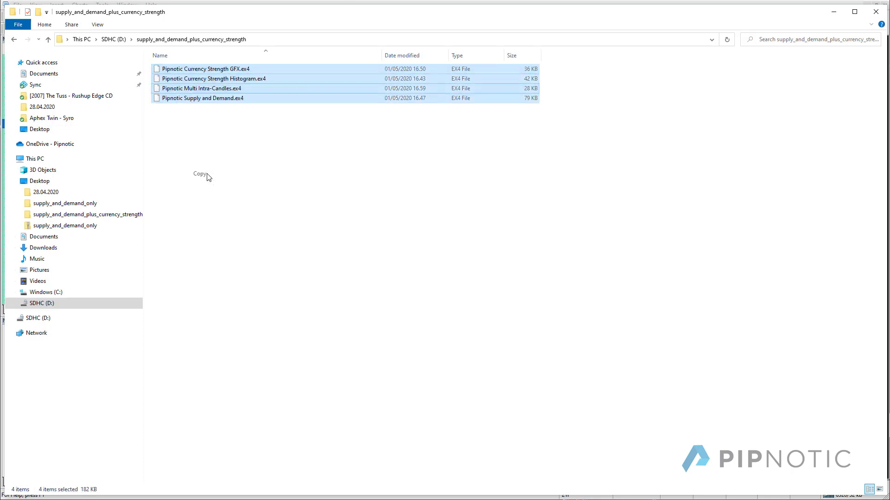
- Open MetaTrader's data folder in Explorer via File > Open Data Folder
{"action": "left_click", "coordinate": [833, 13]}
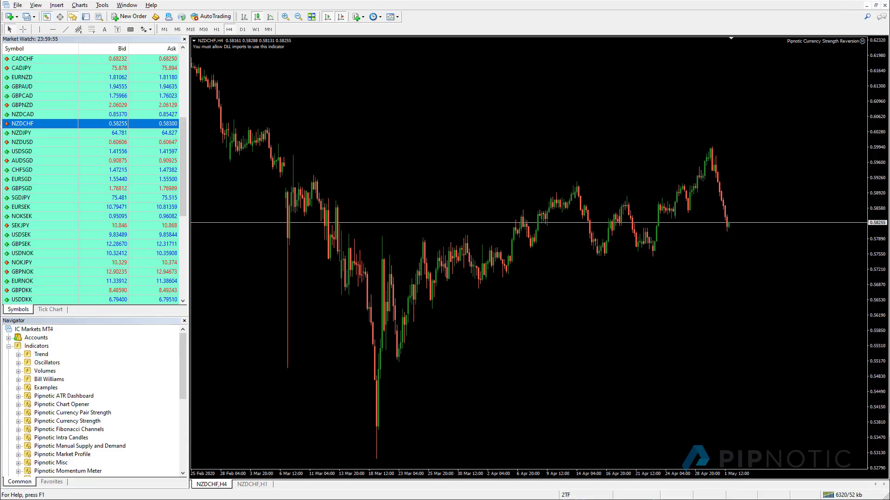
{"action": "left_click", "coordinate": [18, 6]}
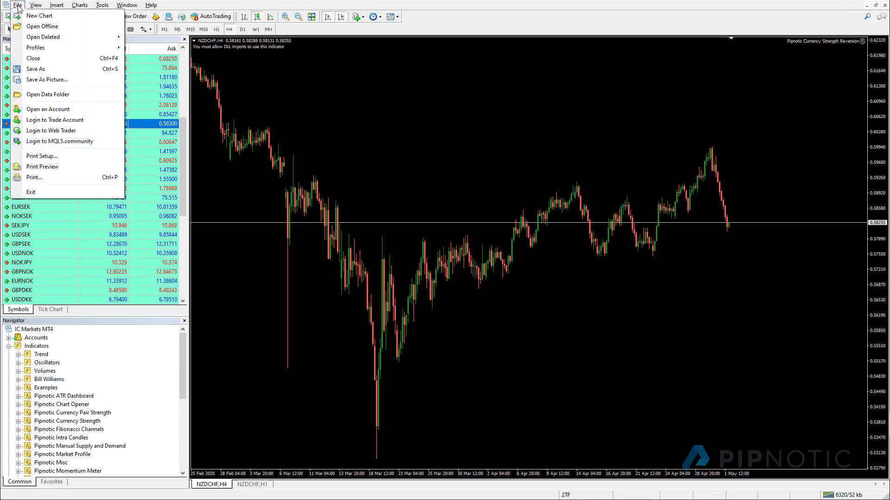
{"action": "left_click", "coordinate": [43, 97]}
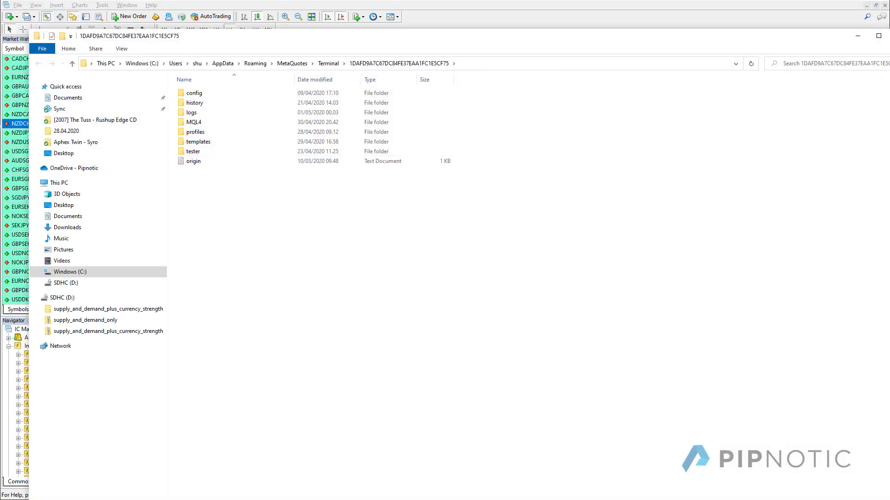
{"action": "left_click_drag", "start_coordinate": [889, 499], "coordinate": [832, 468]}
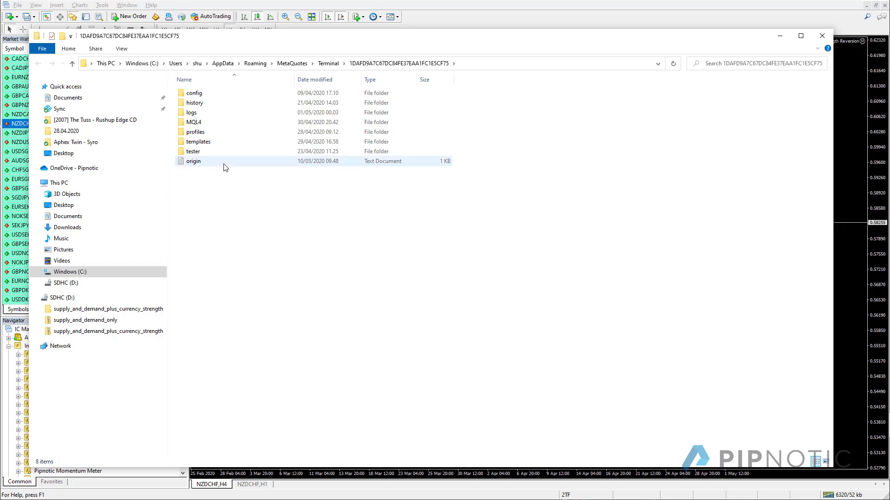
- Paste the four .ex4 files into MQL4 > Indicators, replacing the existing copies
{"action": "double_click", "coordinate": [193, 123]}
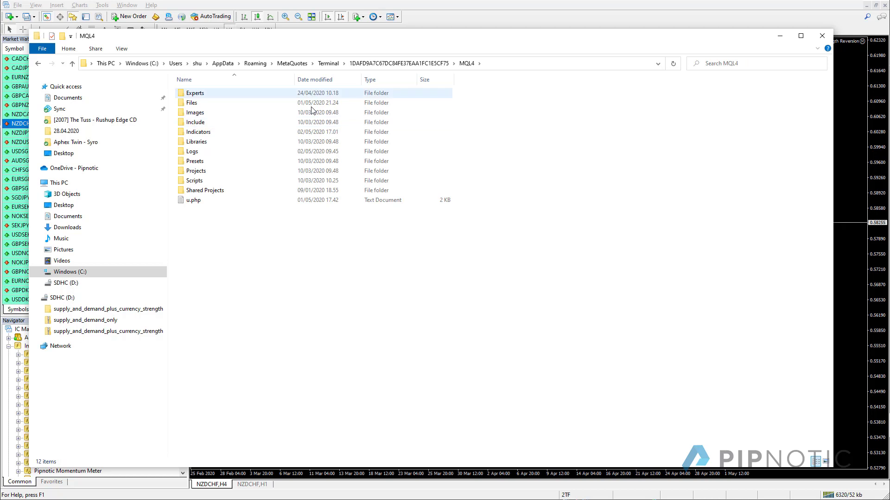
{"action": "double_click", "coordinate": [194, 133]}
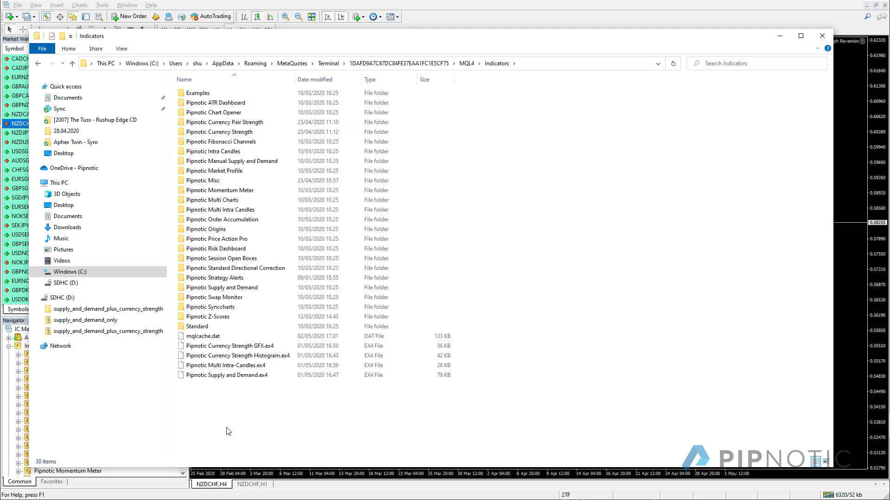
{"action": "key", "text": "ctrl+v"}
{"action": "left_click", "coordinate": [407, 187]}
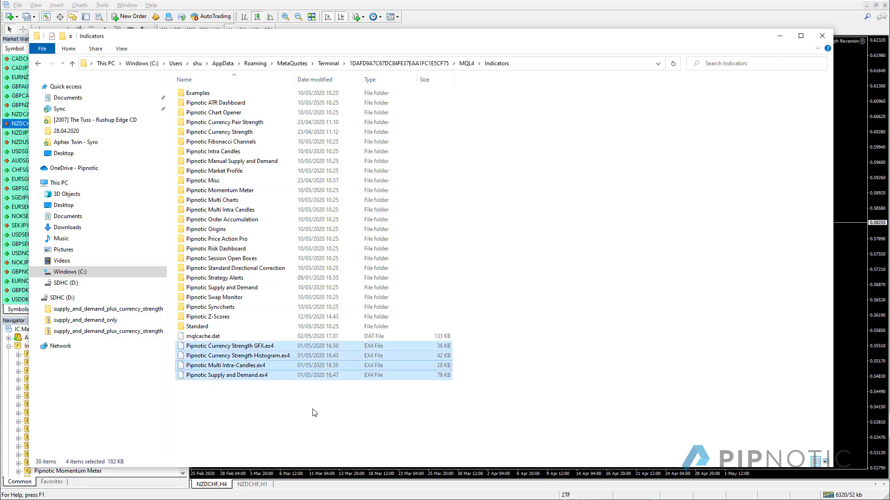
{"action": "left_click", "coordinate": [232, 414]}
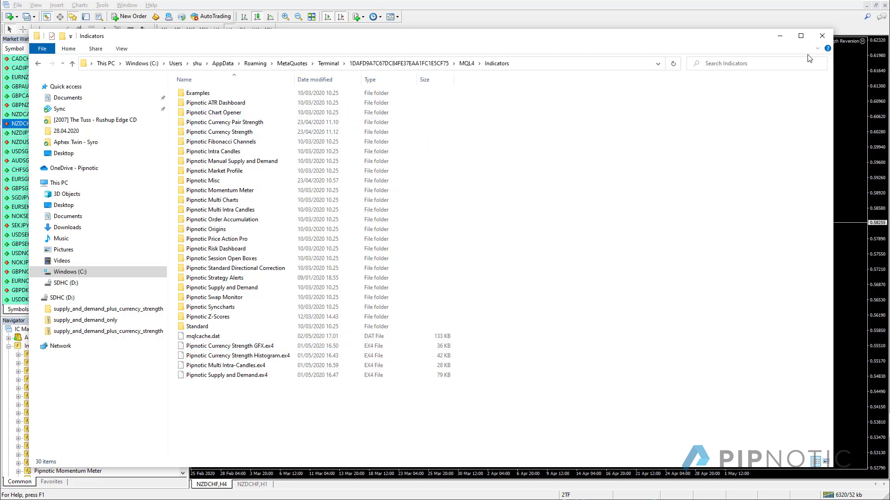
- Refresh the Navigator's Indicators list and select Pipnotic Supply and Demand
{"action": "left_click", "coordinate": [781, 37]}
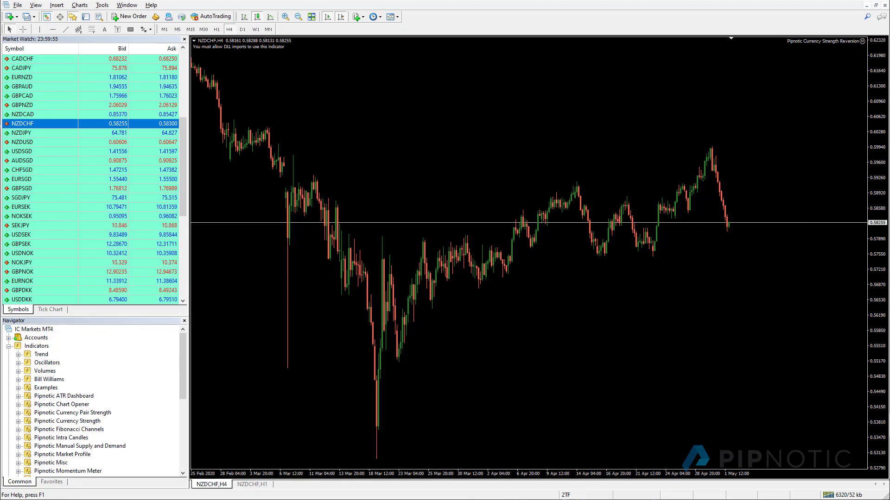
{"action": "left_click", "coordinate": [29, 347]}
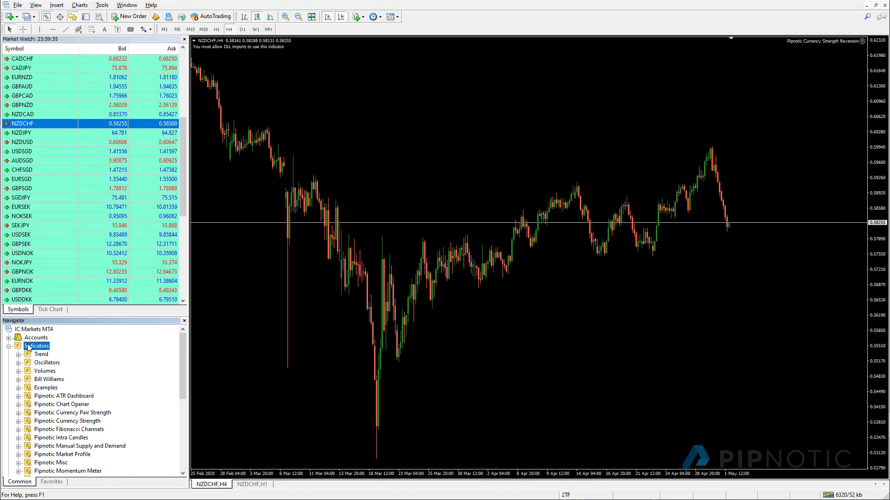
{"action": "right_click", "coordinate": [29, 348]}
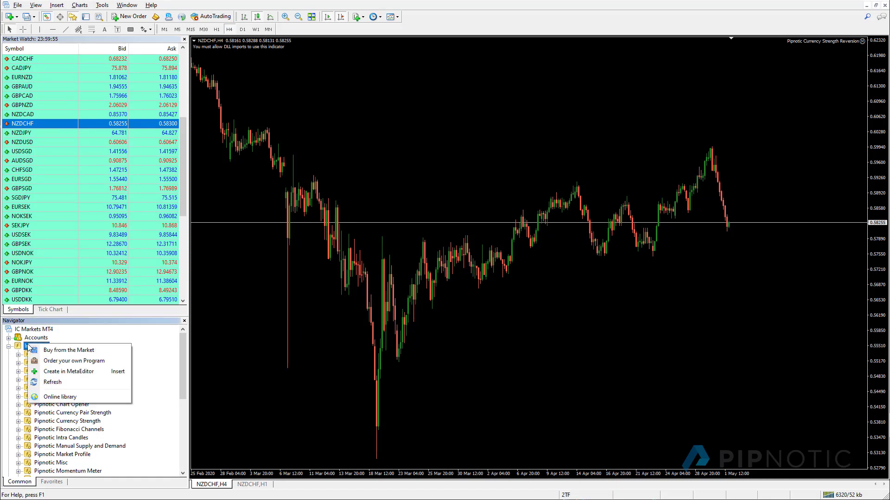
{"action": "left_click", "coordinate": [64, 383]}
{"action": "scroll", "coordinate": [88, 420], "scroll_direction": "down", "scroll_amount": 6}
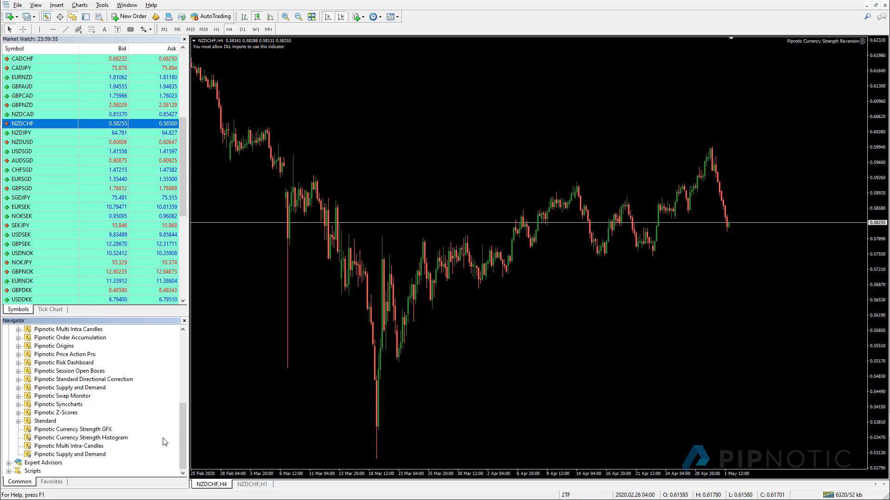
{"action": "left_click", "coordinate": [71, 455]}
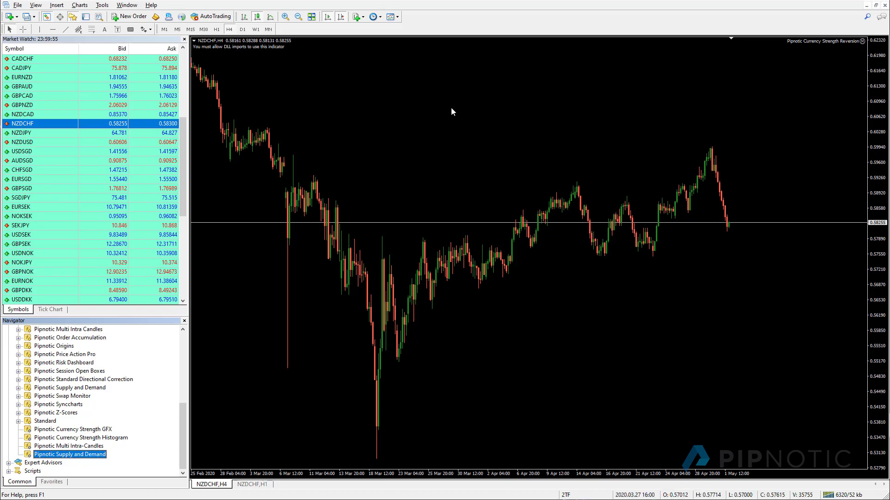
- Keep NZDCHF on H4 and apply Candlesticks, Chart shift, autoscroll and Show OHLC properties
{"action": "left_click", "coordinate": [216, 29]}
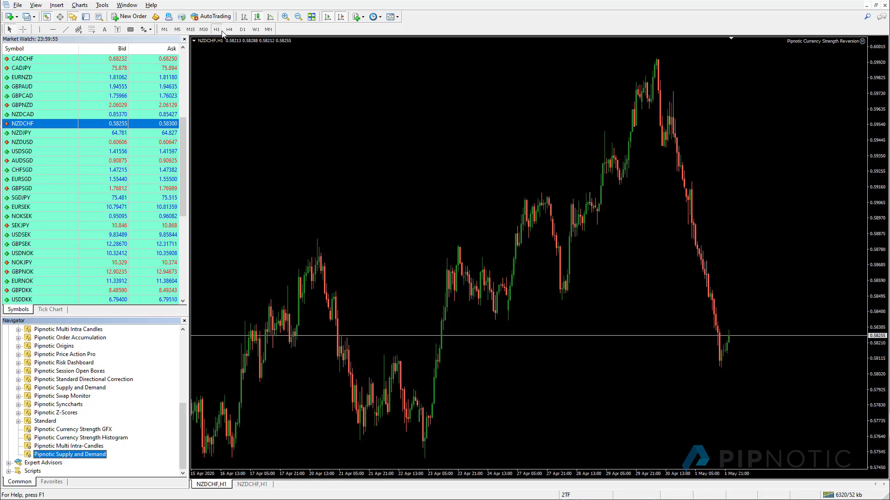
{"action": "left_click", "coordinate": [229, 29]}
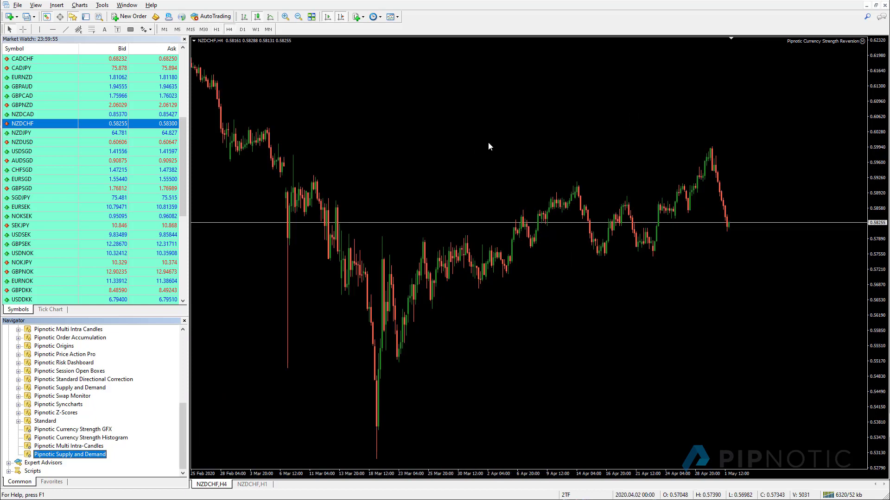
{"action": "right_click", "coordinate": [372, 80]}
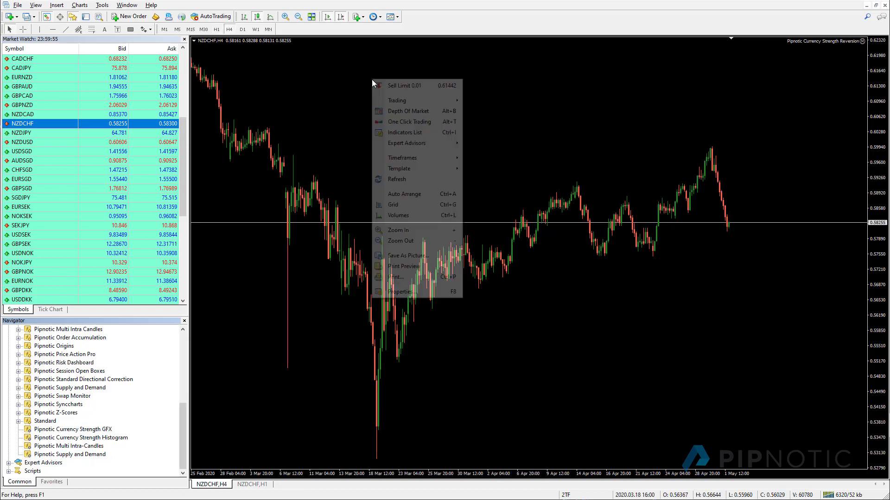
{"action": "left_click", "coordinate": [420, 292]}
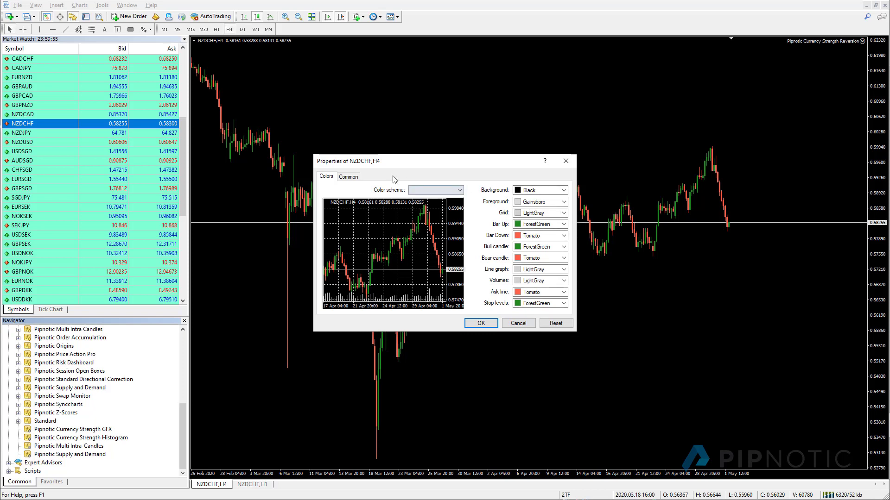
{"action": "left_click", "coordinate": [346, 180]}
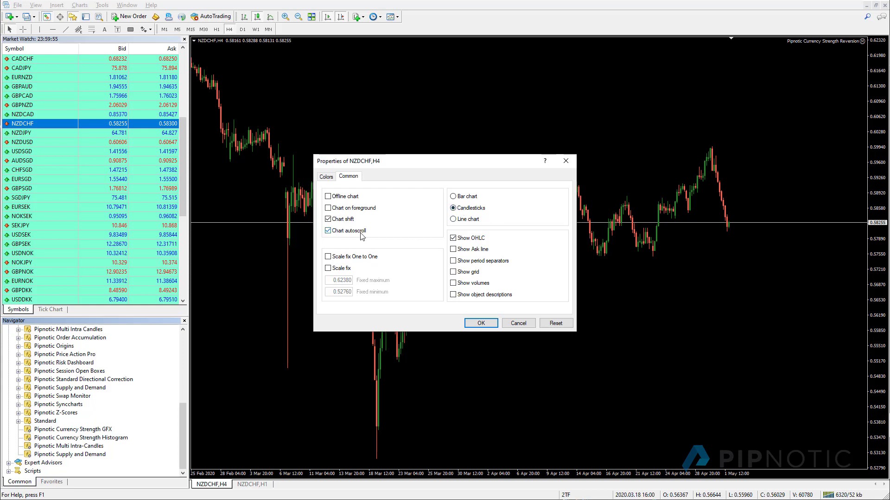
{"action": "left_click", "coordinate": [482, 326]}
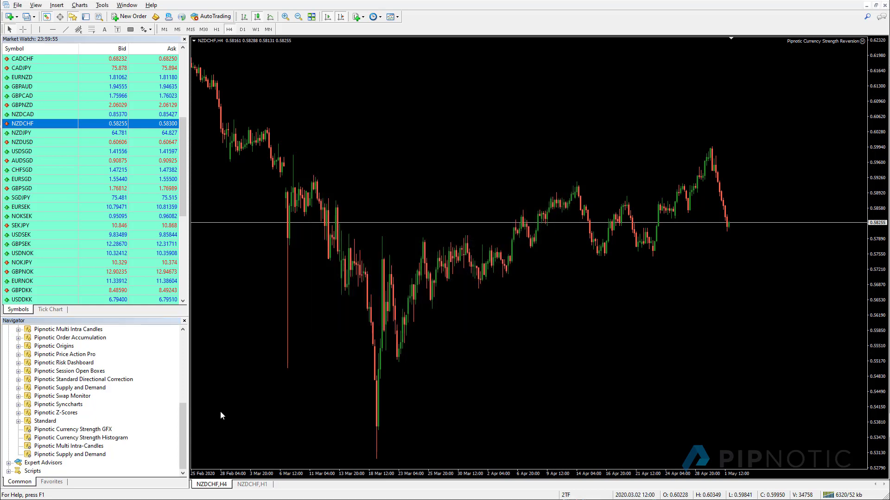
- Open the input settings for Pipnotic Supply and Demand from the Navigator
{"action": "left_click", "coordinate": [65, 455]}
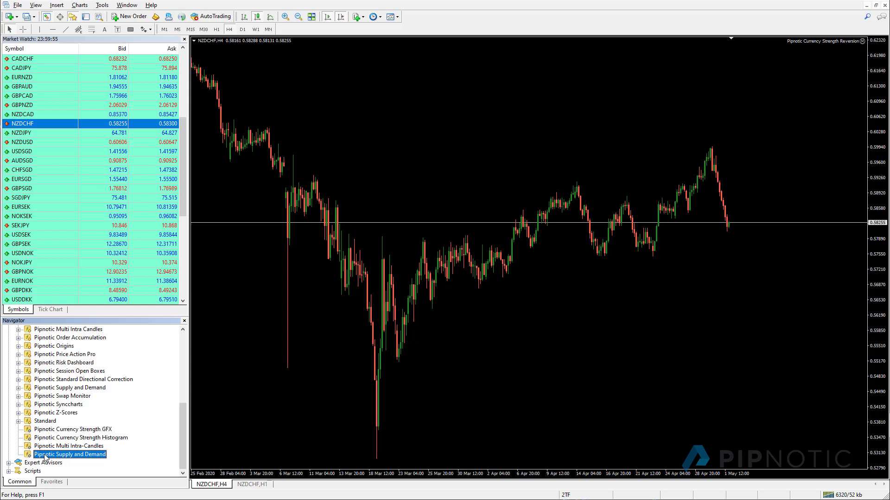
{"action": "left_click_drag", "start_coordinate": [45, 457], "coordinate": [304, 338]}
{"action": "left_click_drag", "start_coordinate": [391, 164], "coordinate": [87, 457]}
{"action": "double_click", "coordinate": [84, 458]}
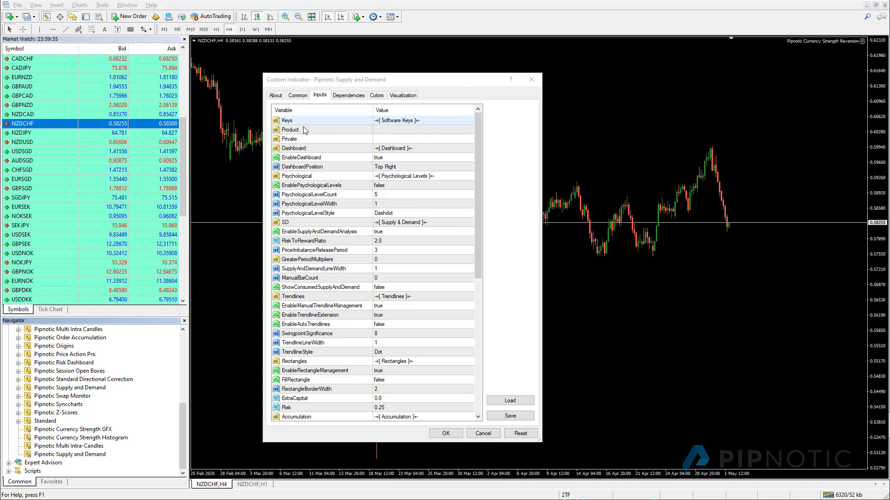
- Copy the product key from the Notepad file and paste it into the Product input
{"action": "left_click", "coordinate": [288, 133]}
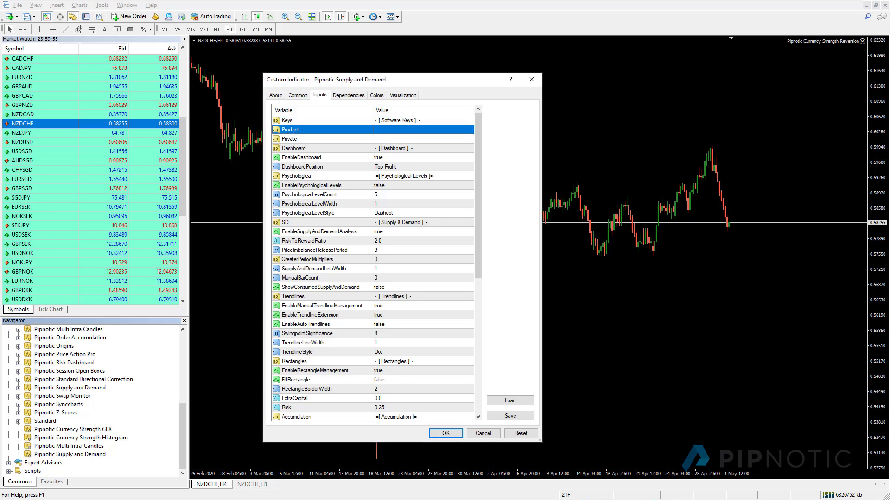
{"action": "left_click", "coordinate": [294, 84]}
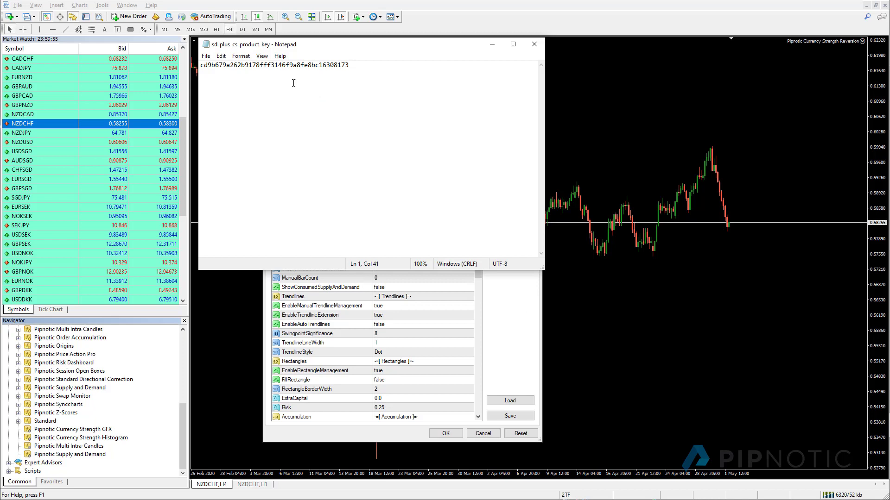
{"action": "double_click", "coordinate": [287, 63]}
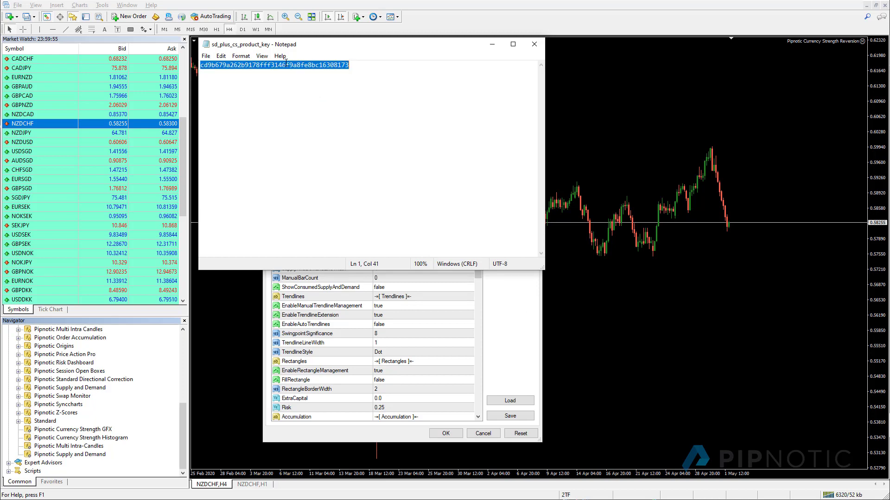
{"action": "left_click", "coordinate": [492, 44]}
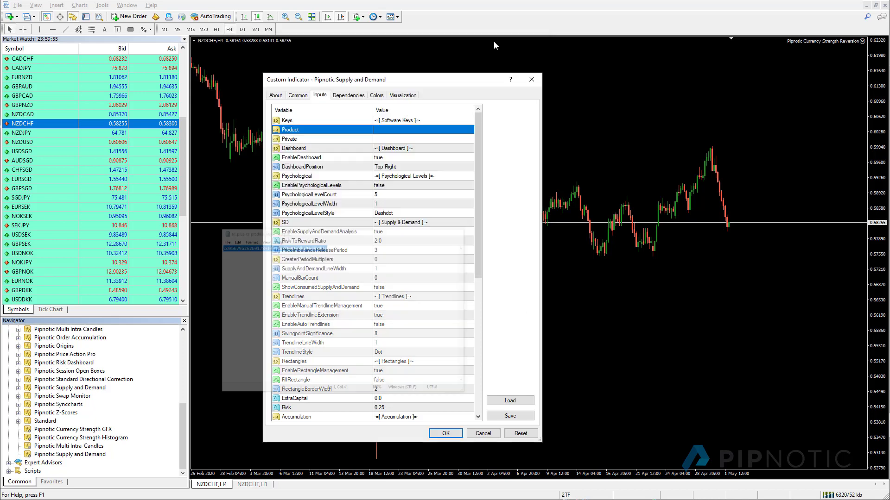
{"action": "double_click", "coordinate": [389, 130]}
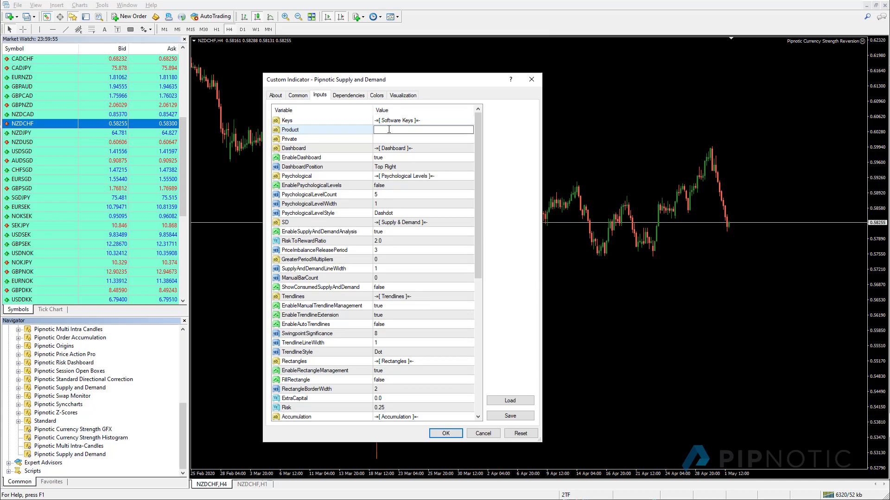
{"action": "key", "text": "ctrl+v"}
{"action": "key", "text": "Return"}
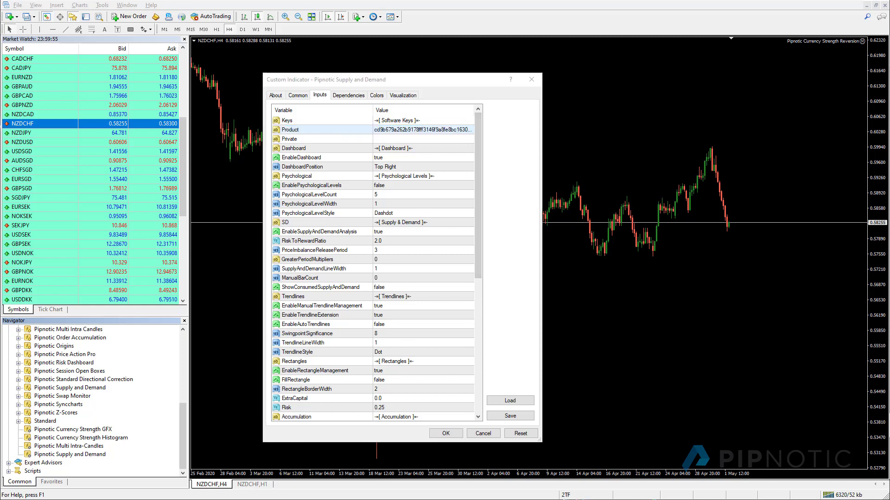
- Switch from MetaTrader to Chrome's Pipnotic My Account downloads page
{"action": "key", "text": "alt+Tab"}
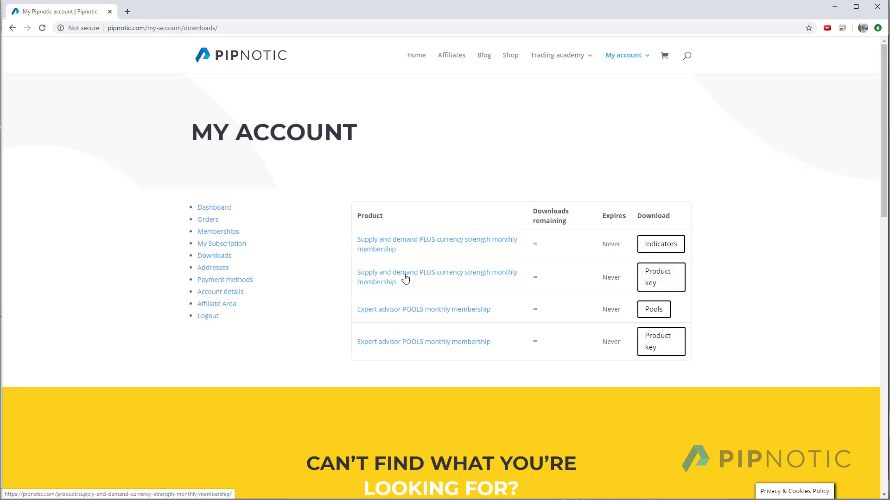
- Minimise Chrome to return to the Supply and Demand inputs dialog
{"action": "left_click", "coordinate": [835, 8]}
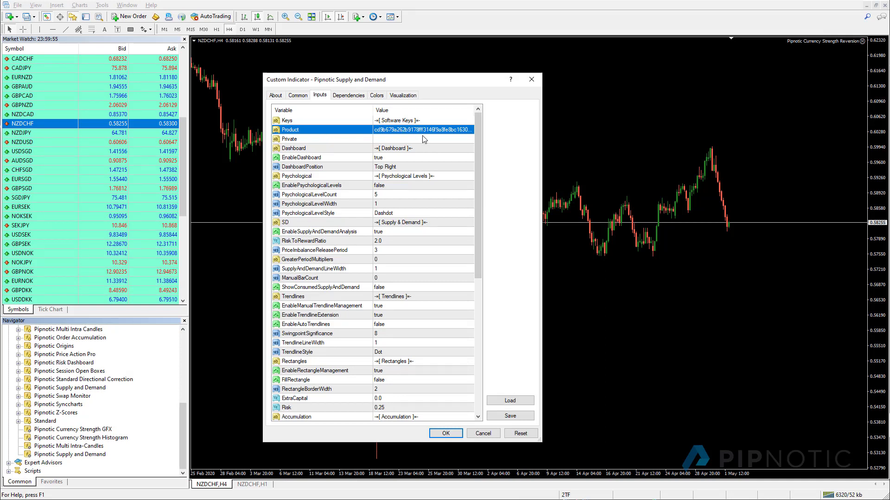
- Copy the membership key from the emailed note screenshot and paste it into the Private input
{"action": "left_click", "coordinate": [297, 141]}
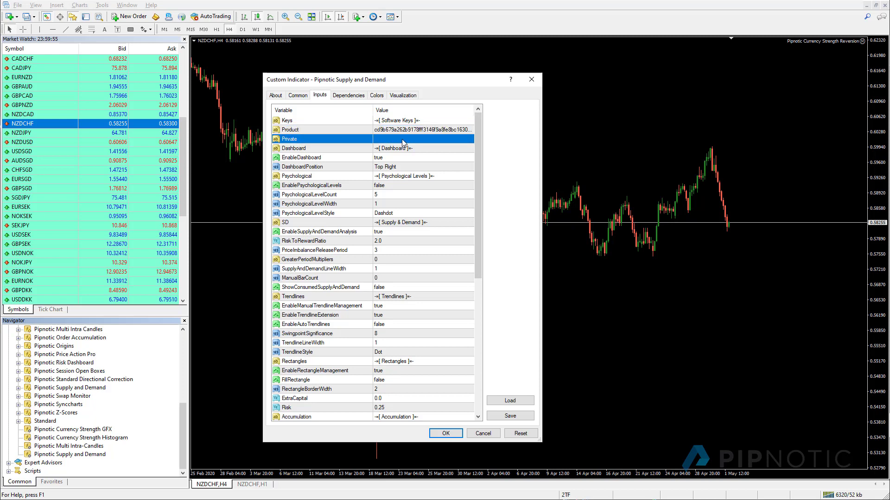
{"action": "left_click", "coordinate": [346, 499]}
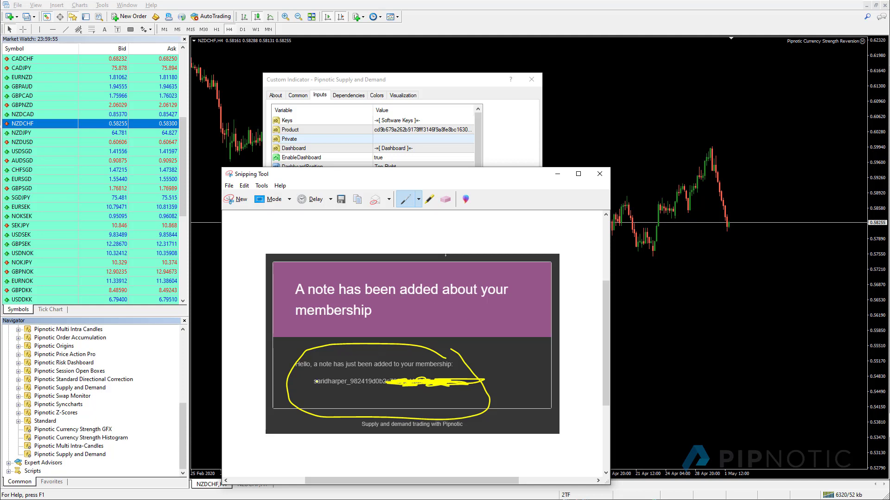
{"action": "left_click", "coordinate": [557, 175]}
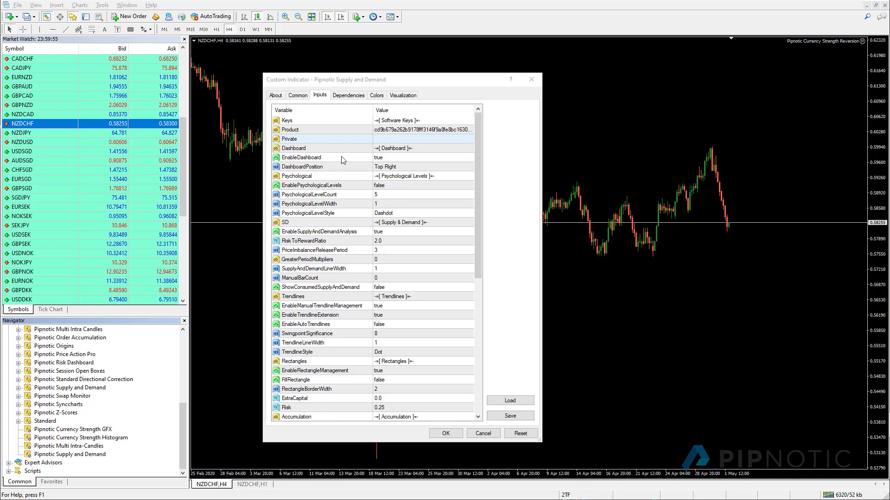
{"action": "double_click", "coordinate": [389, 140]}
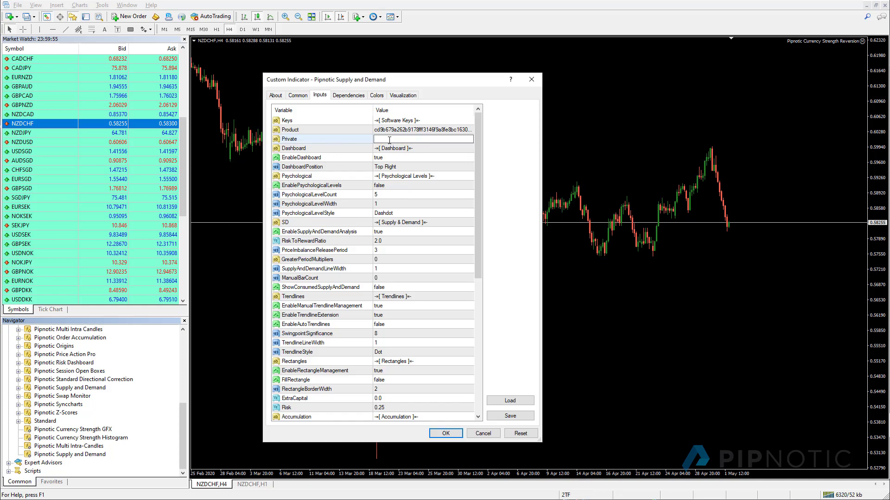
{"action": "key", "text": "ctrl+v"}
{"action": "key", "text": "Return"}
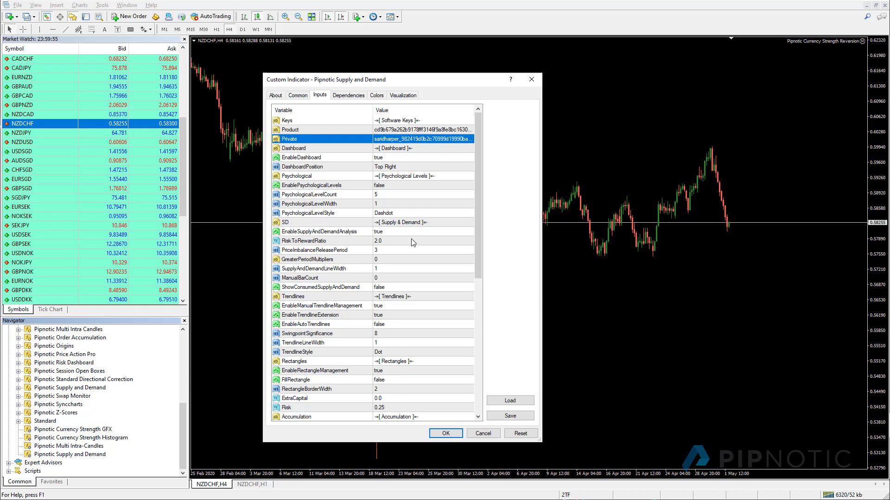
- Allow DLL imports for Pipnotic Supply and Demand, review its inputs and attach it to NZDCHF
{"action": "left_click", "coordinate": [275, 95]}
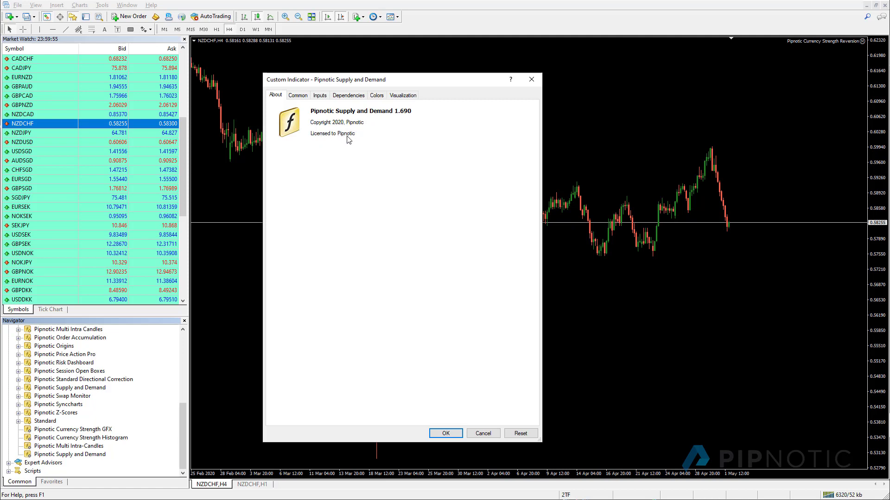
{"action": "left_click", "coordinate": [296, 95]}
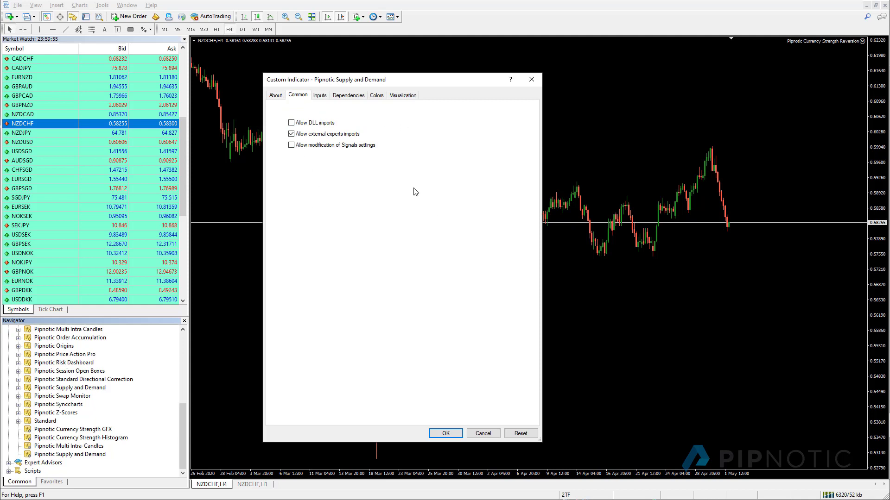
{"action": "left_click", "coordinate": [290, 123]}
{"action": "left_click", "coordinate": [320, 98]}
{"action": "left_click", "coordinate": [345, 140]}
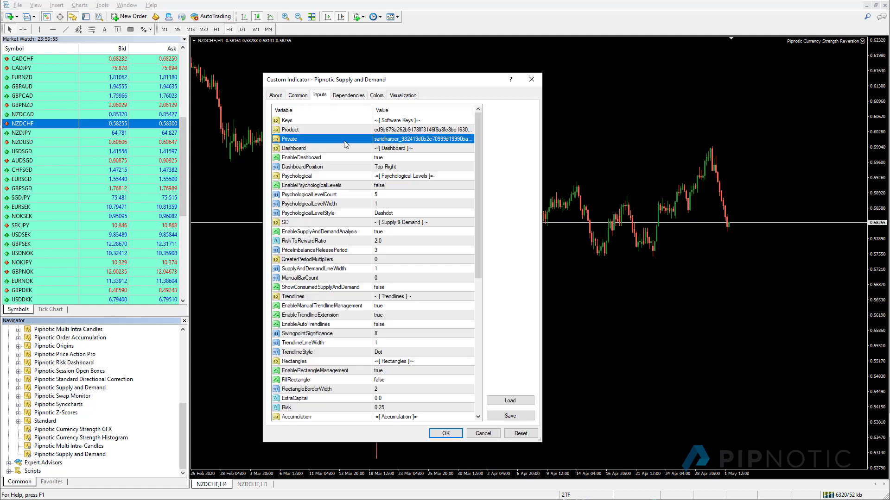
{"action": "left_click", "coordinate": [386, 131]}
{"action": "left_click", "coordinate": [397, 141]}
{"action": "left_click", "coordinate": [444, 435]}
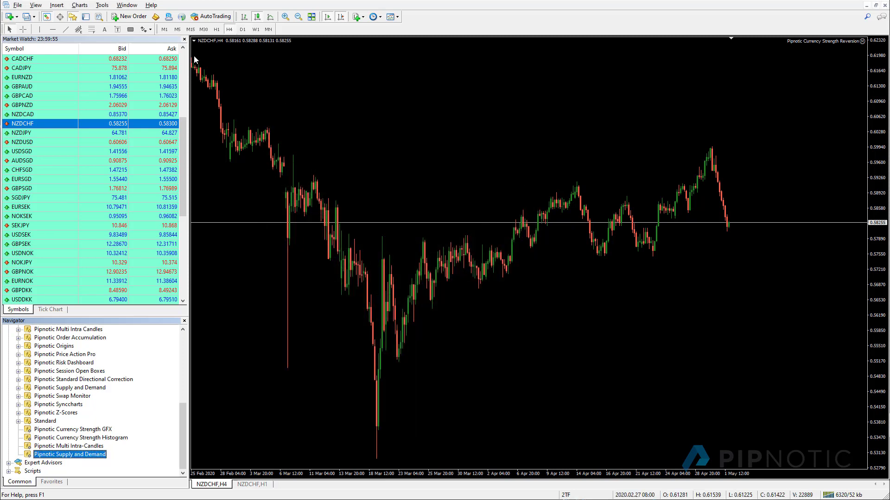
- Switch NZDCHF to D1 and back to H4 so the supply and demand zones draw
{"action": "left_click", "coordinate": [242, 29]}
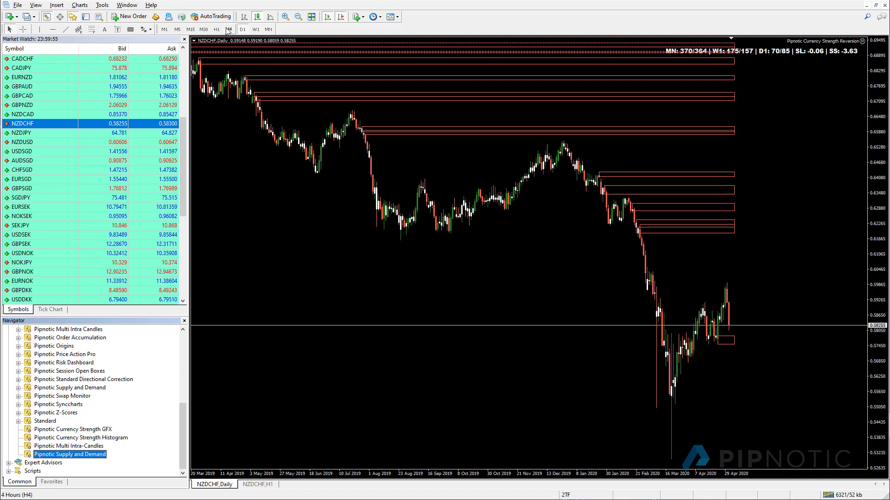
{"action": "left_click", "coordinate": [228, 29]}
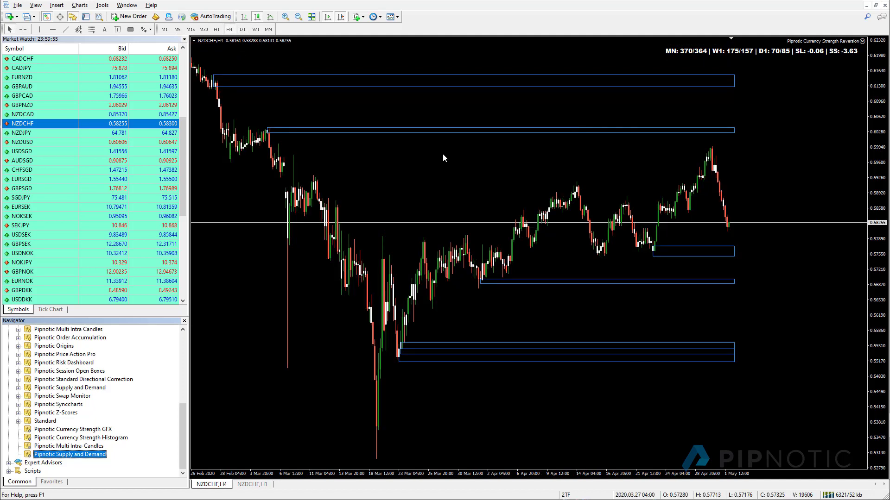
- Open the attached Supply and Demand settings from the indicators list and clear the Product value
{"action": "right_click", "coordinate": [419, 111]}
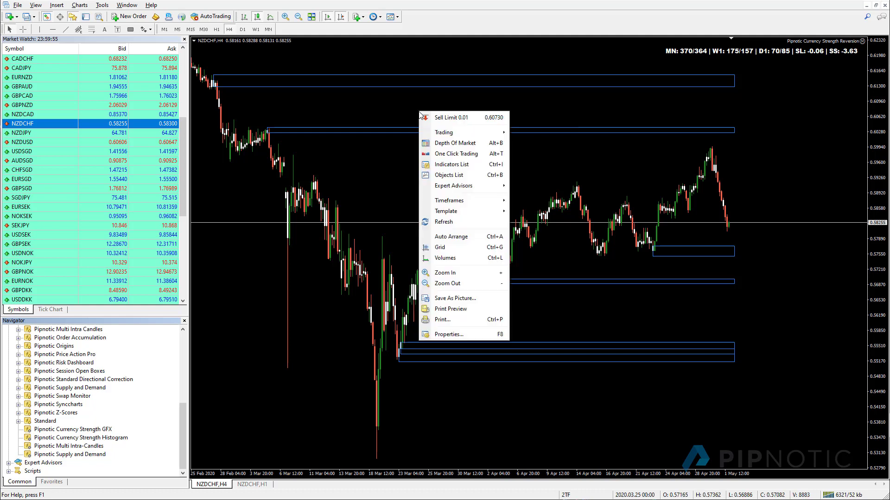
{"action": "left_click", "coordinate": [459, 165]}
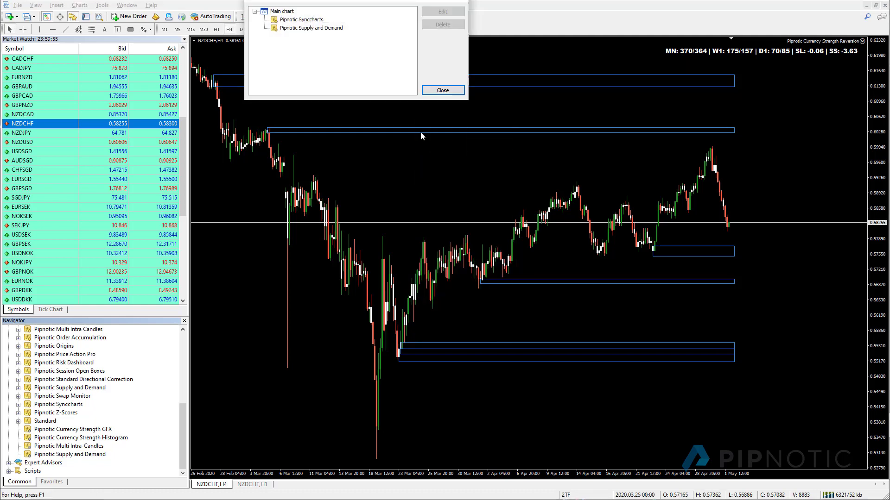
{"action": "double_click", "coordinate": [327, 28]}
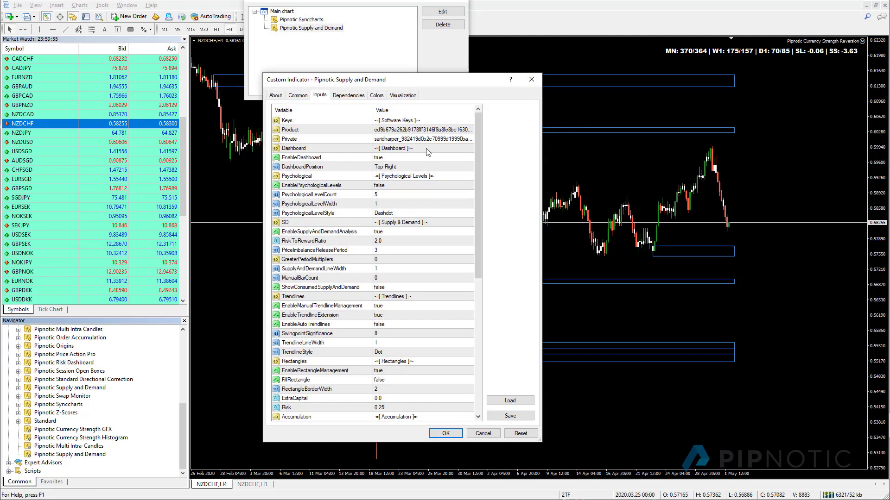
{"action": "left_click", "coordinate": [386, 130]}
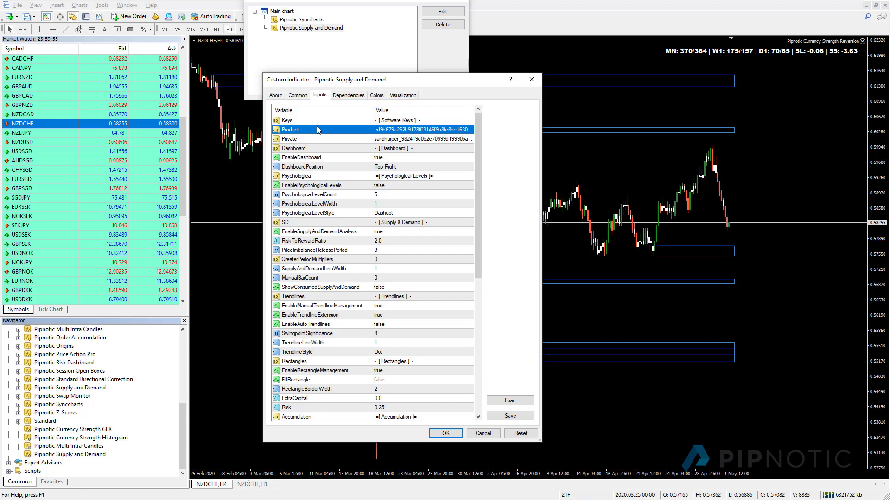
{"action": "double_click", "coordinate": [414, 130]}
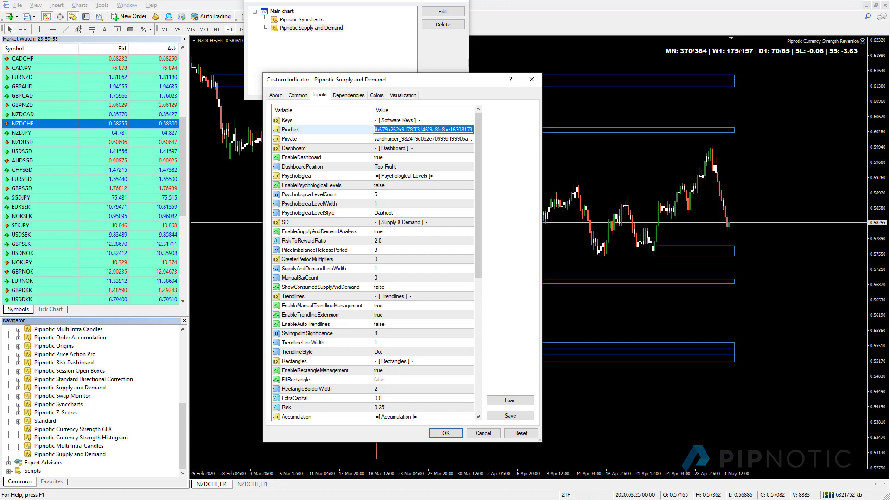
{"action": "key", "text": "Delete"}
{"action": "key", "text": "Return"}
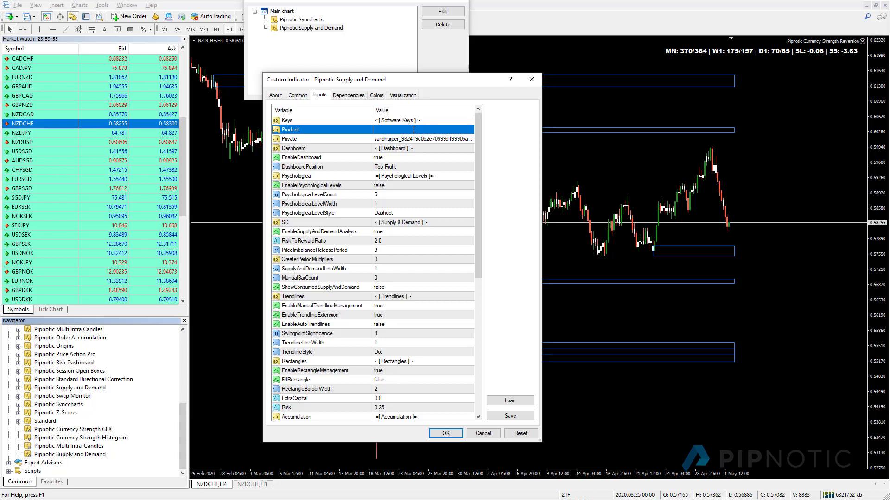
- Cancel the Supply and Demand settings unchanged and close the indicators list
{"action": "left_click", "coordinate": [446, 142]}
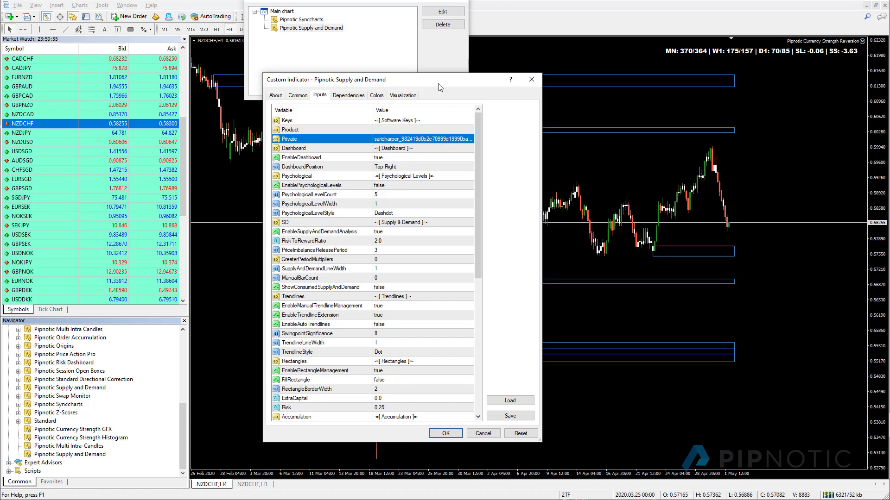
{"action": "left_click", "coordinate": [483, 434]}
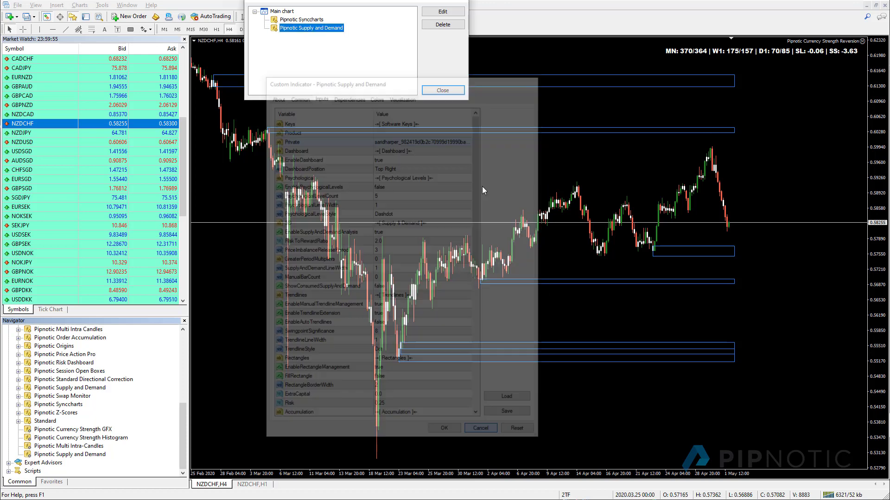
{"action": "left_click", "coordinate": [454, 89]}
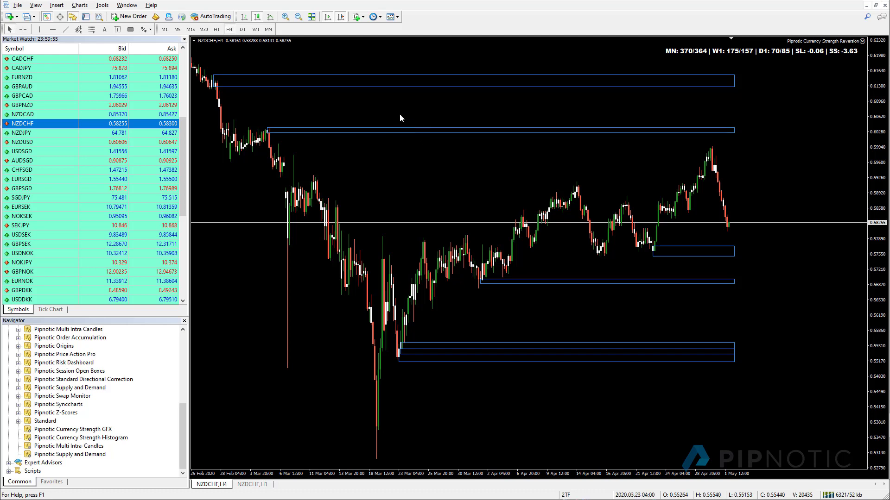
- Save the chart setup over default.tpl, then close the extra third NZDCHF H4 chart
{"action": "right_click", "coordinate": [376, 102]}
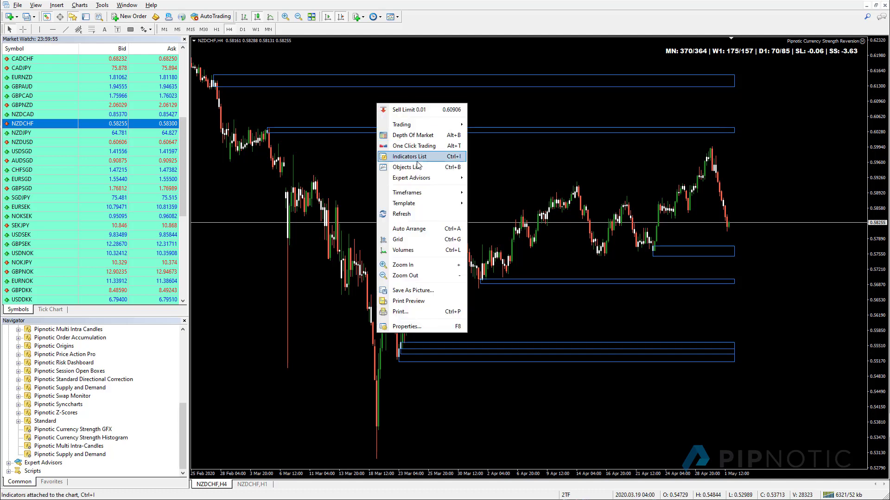
{"action": "mouse_move", "coordinate": [416, 203]}
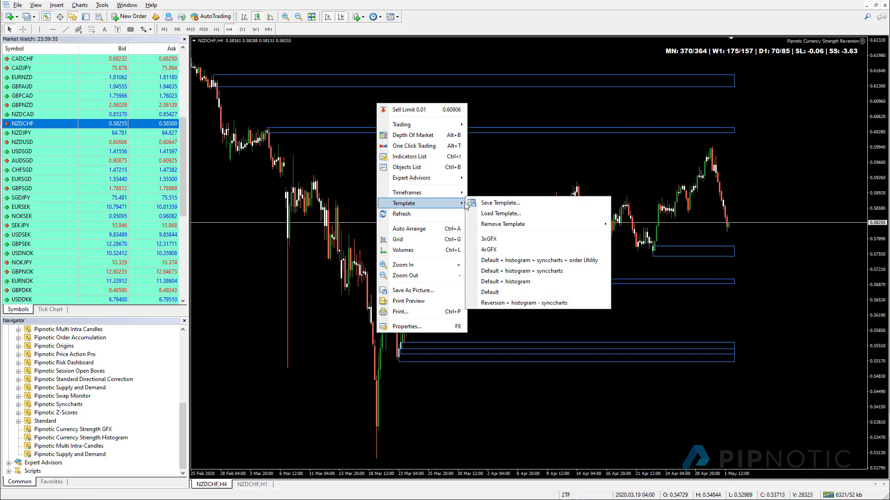
{"action": "left_click", "coordinate": [506, 203]}
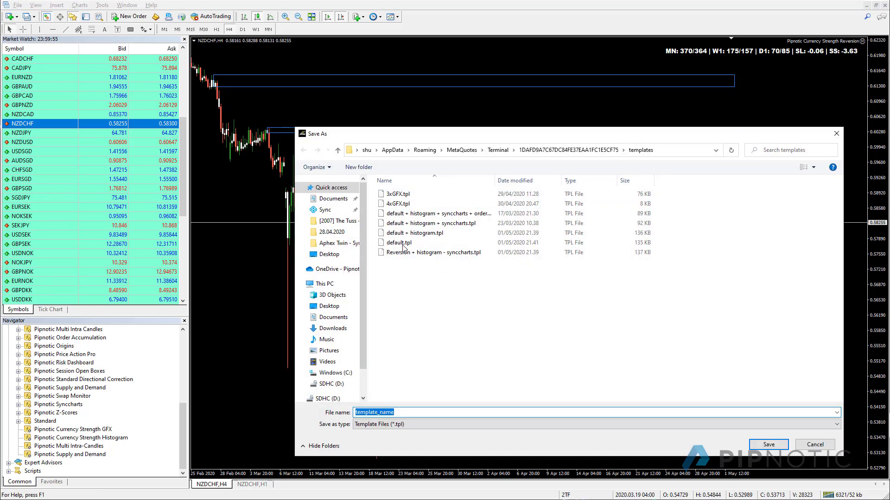
{"action": "left_click", "coordinate": [400, 244]}
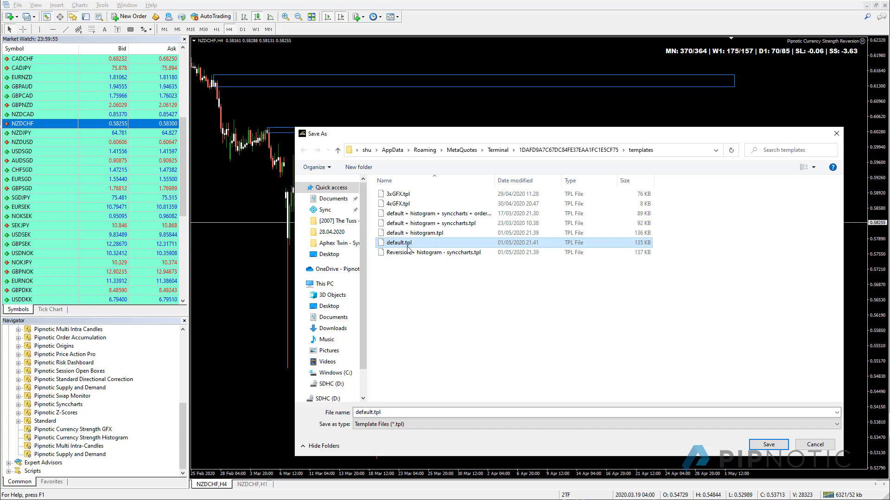
{"action": "double_click", "coordinate": [392, 247]}
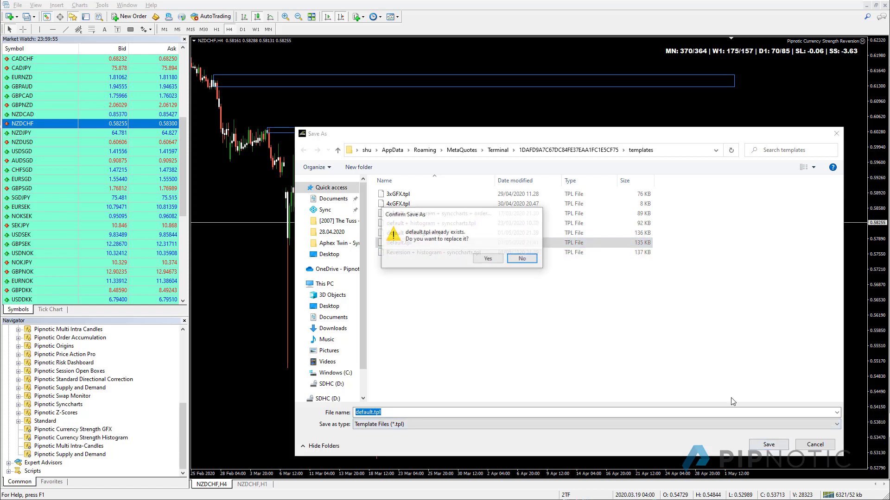
{"action": "left_click", "coordinate": [482, 260]}
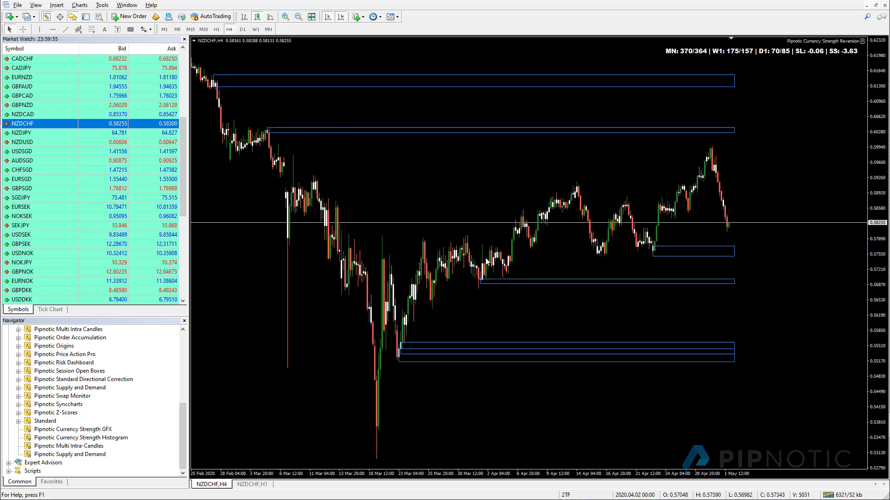
{"action": "right_click", "coordinate": [43, 72]}
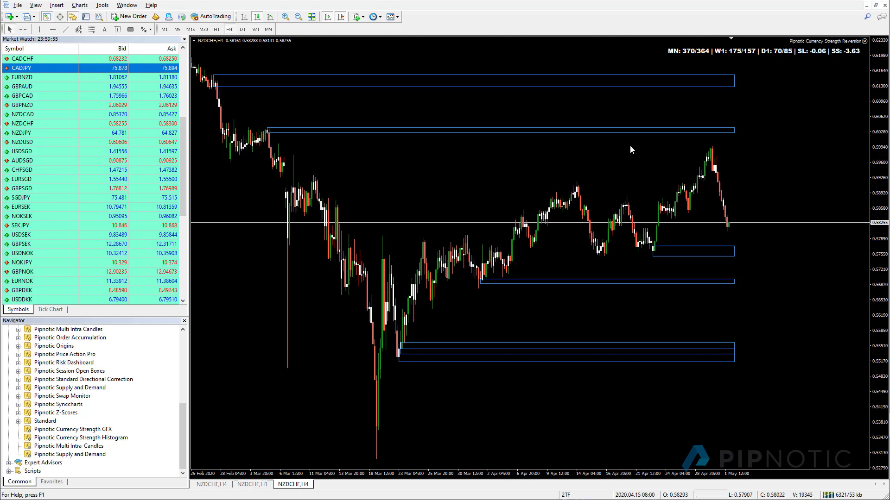
{"action": "left_click", "coordinate": [885, 6]}
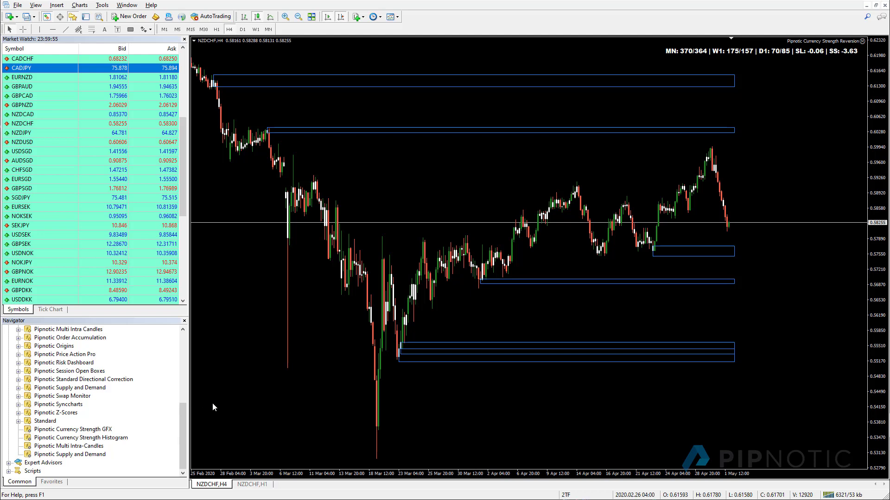
- Attach Pipnotic Currency Strength Histogram with DLL imports allowed and the licence key pasted into Private
{"action": "left_click", "coordinate": [56, 438]}
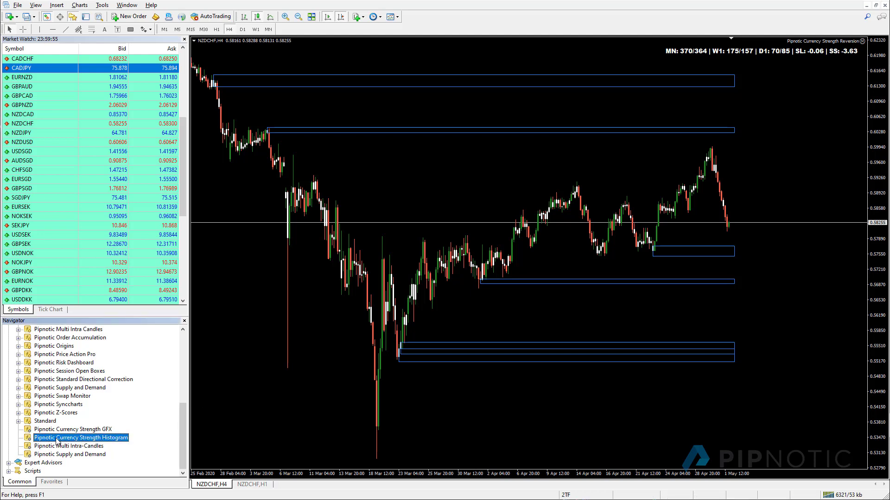
{"action": "double_click", "coordinate": [57, 438]}
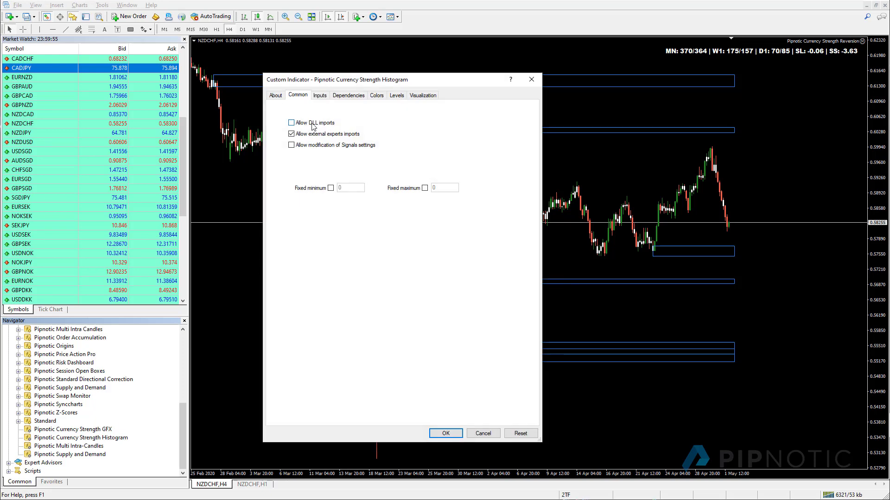
{"action": "left_click", "coordinate": [291, 123]}
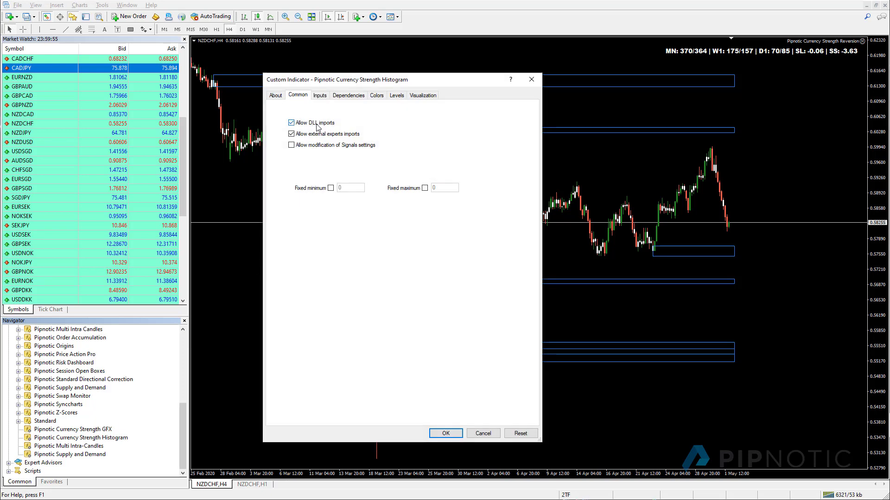
{"action": "left_click", "coordinate": [320, 96]}
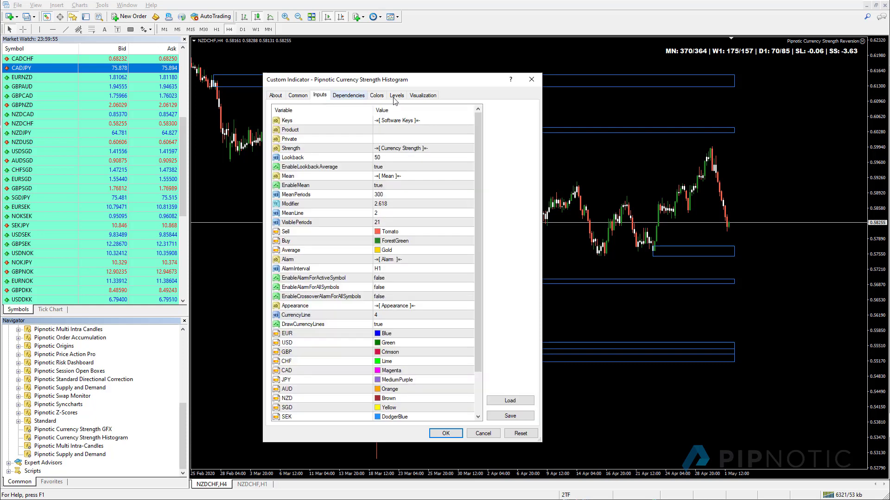
{"action": "left_click", "coordinate": [389, 139]}
{"action": "left_click", "coordinate": [392, 138]}
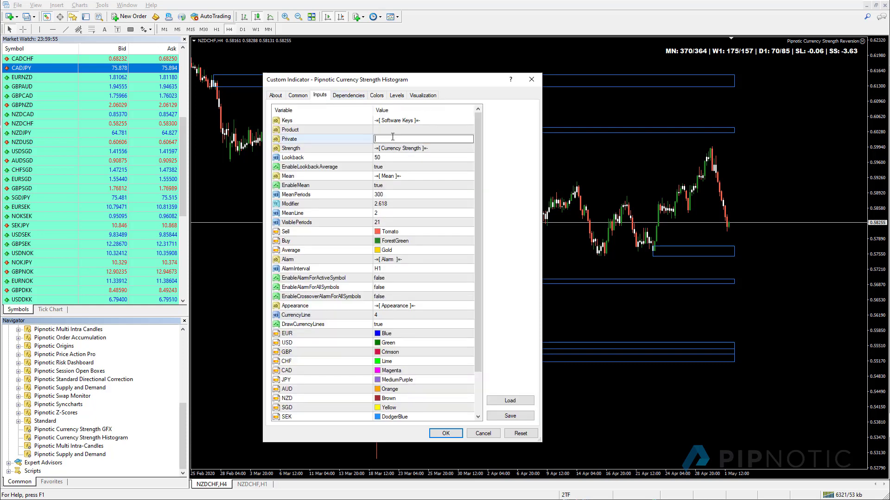
{"action": "key", "text": "ctrl+v"}
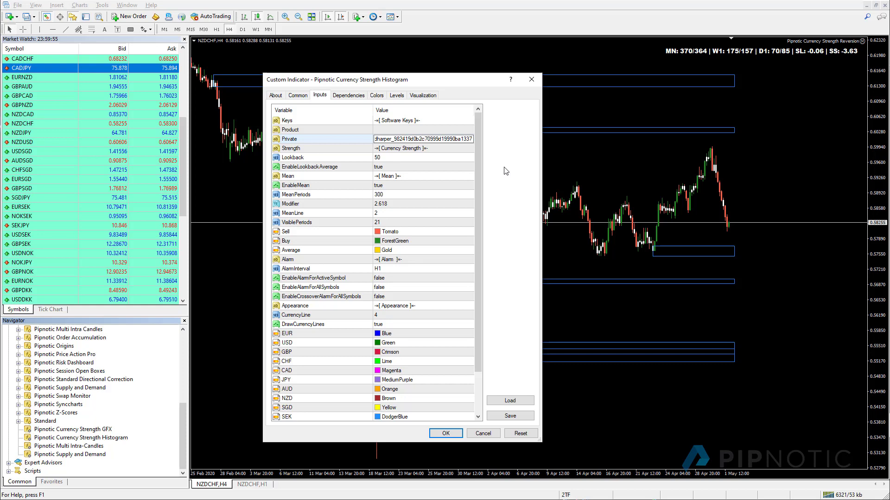
{"action": "key", "text": "Return"}
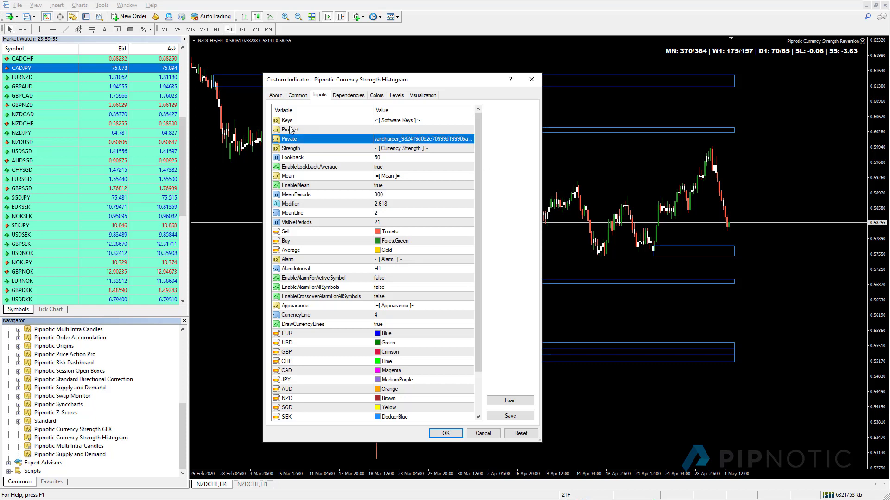
{"action": "left_click", "coordinate": [393, 130]}
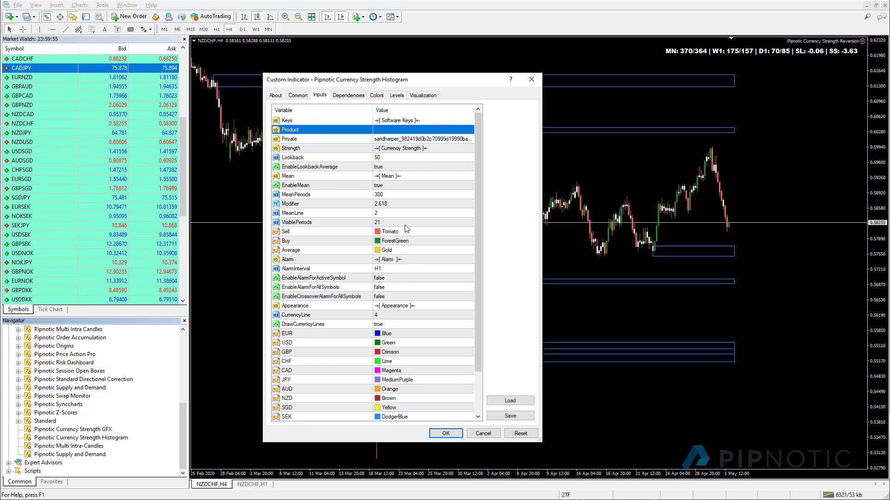
{"action": "left_click", "coordinate": [450, 433]}
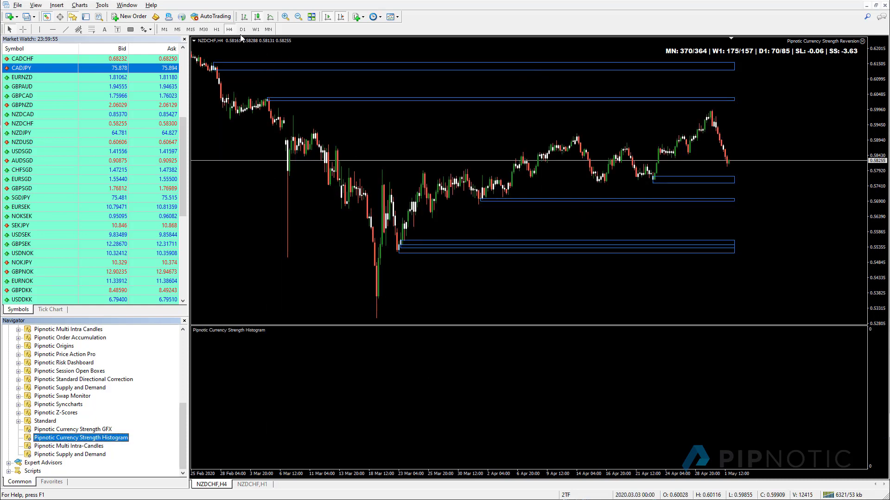
- Switch to D1, then save the chart over default + histogram.tpl, confirming the replacement
{"action": "left_click", "coordinate": [243, 29]}
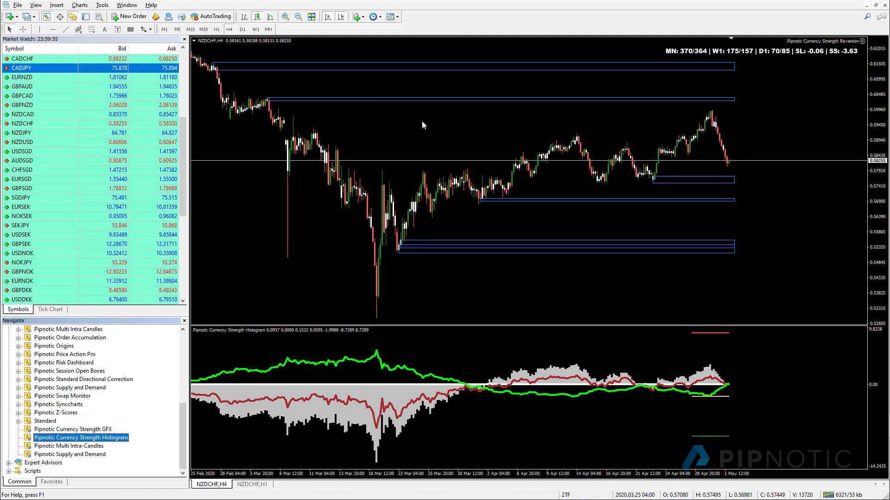
{"action": "right_click", "coordinate": [422, 121]}
{"action": "mouse_move", "coordinate": [463, 223]}
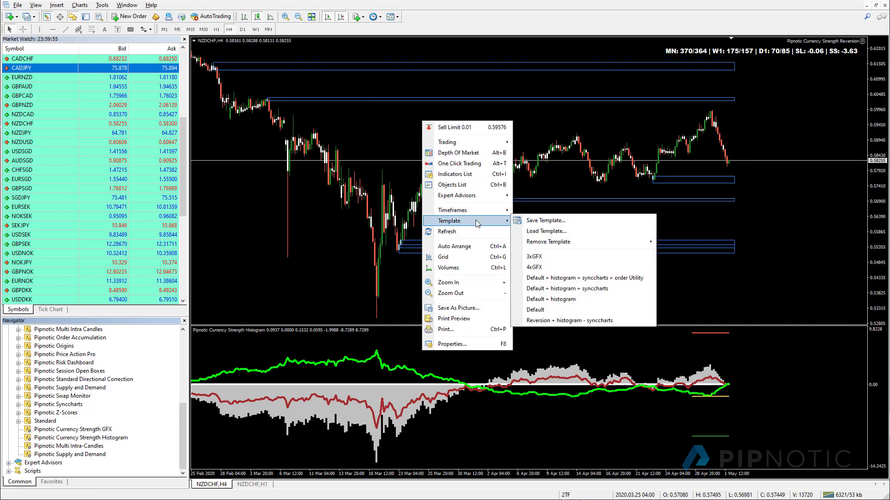
{"action": "left_click", "coordinate": [543, 219]}
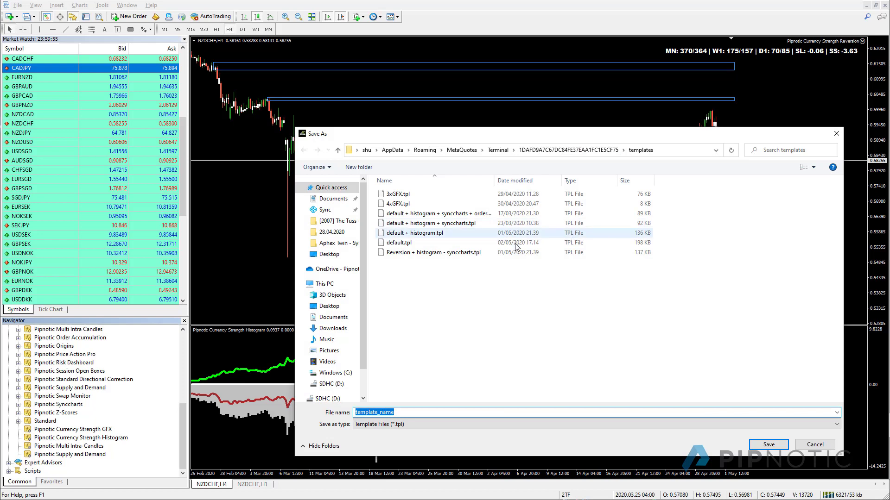
{"action": "left_click", "coordinate": [431, 234]}
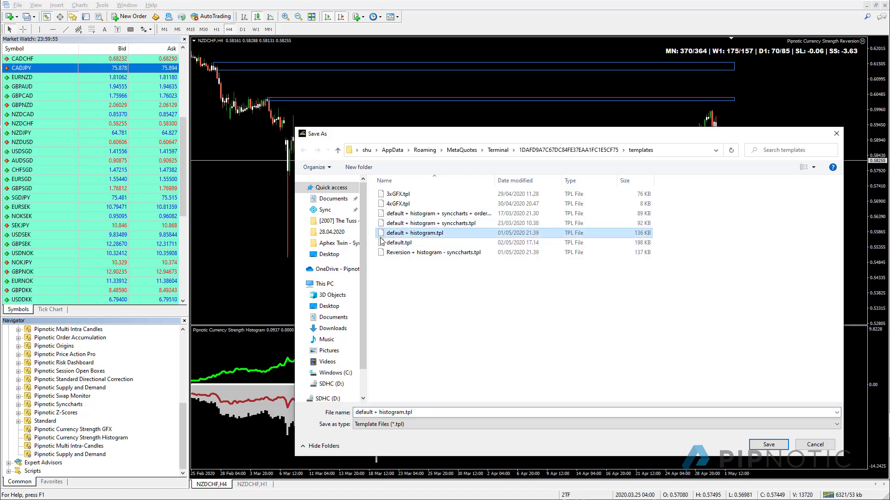
{"action": "left_click", "coordinate": [765, 444]}
{"action": "left_click", "coordinate": [489, 258]}
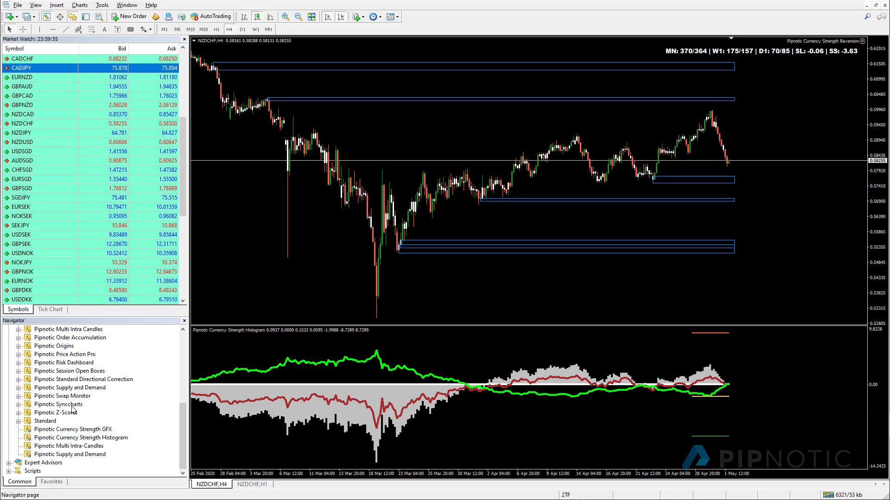
- Check the attached indicators list, selecting Pipnotic Syncharts, then close it
{"action": "right_click", "coordinate": [388, 109]}
{"action": "left_click", "coordinate": [419, 162]}
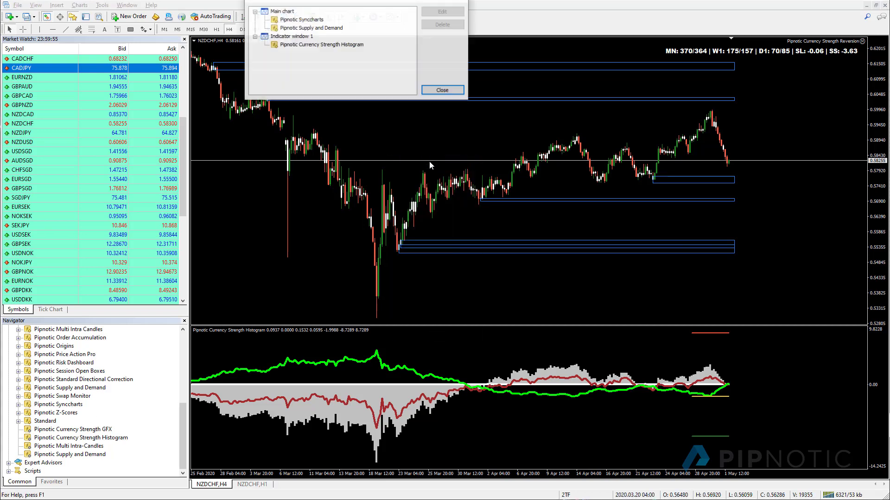
{"action": "left_click", "coordinate": [301, 20]}
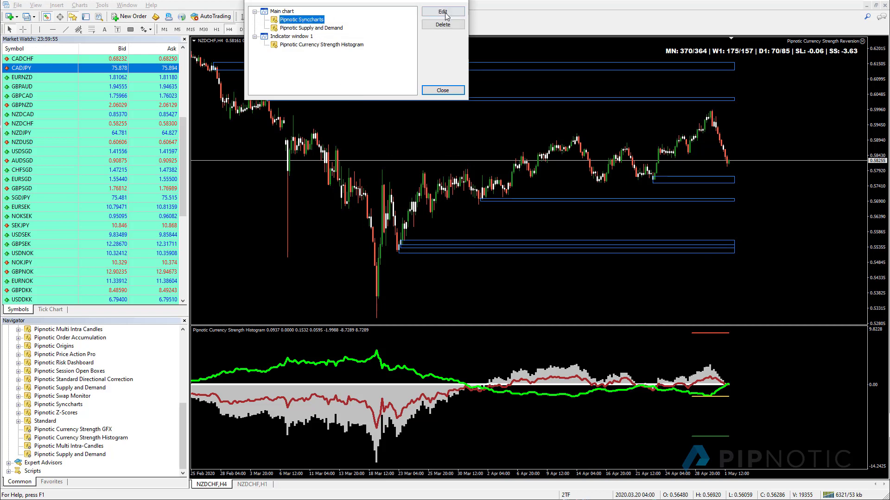
{"action": "left_click", "coordinate": [443, 90]}
- Save the chart setup over default + histogram + synccharts.tpl, confirming the replacement
{"action": "right_click", "coordinate": [394, 112]}
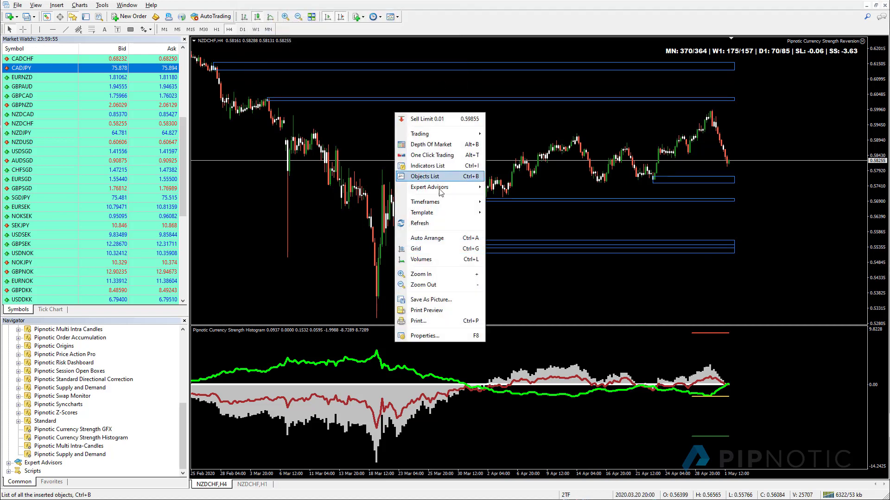
{"action": "mouse_move", "coordinate": [436, 213]}
{"action": "left_click", "coordinate": [510, 211]}
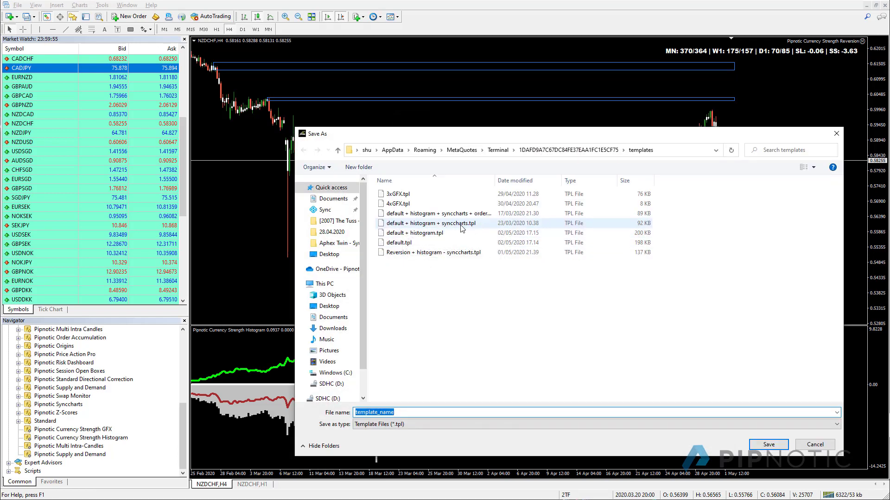
{"action": "double_click", "coordinate": [448, 224]}
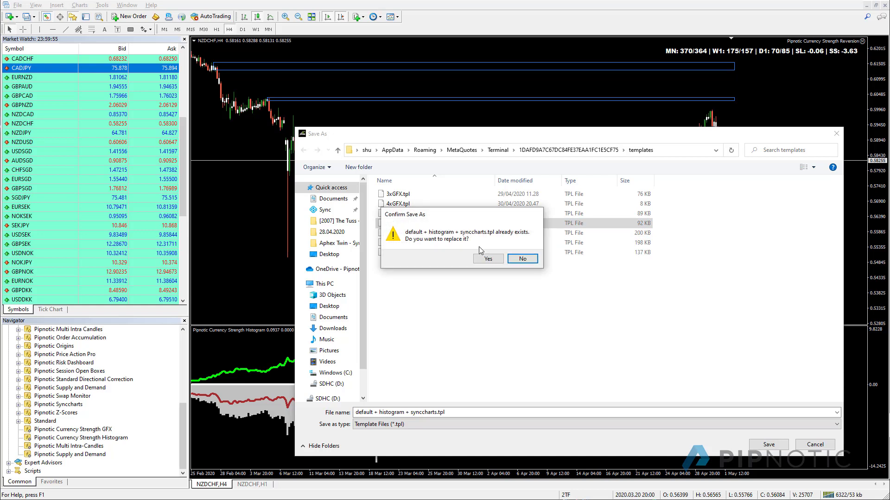
{"action": "left_click", "coordinate": [490, 258]}
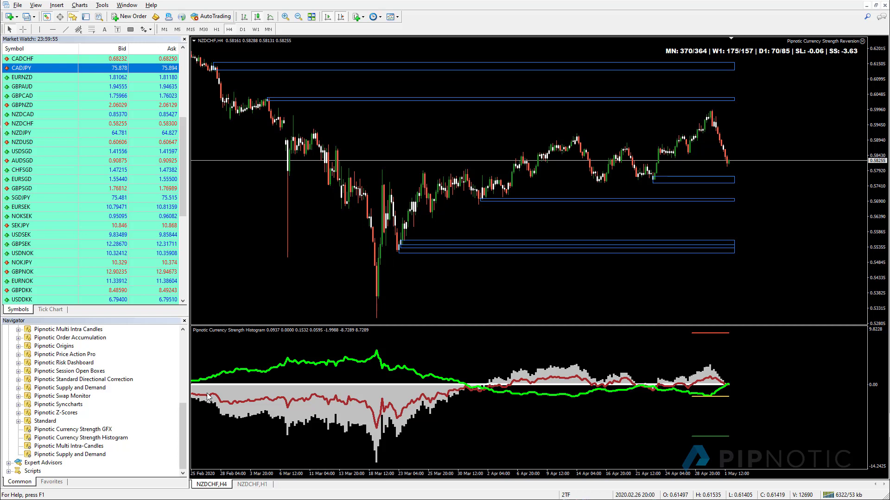
{"action": "mouse_move", "coordinate": [207, 397]}
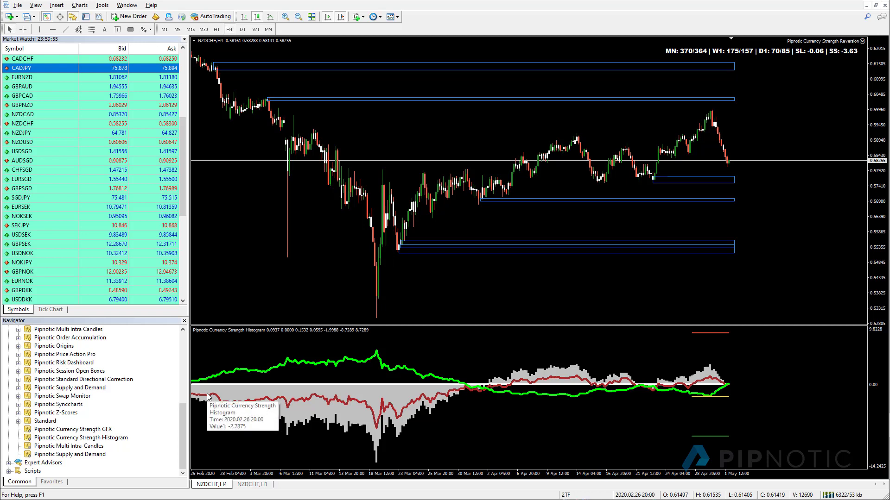